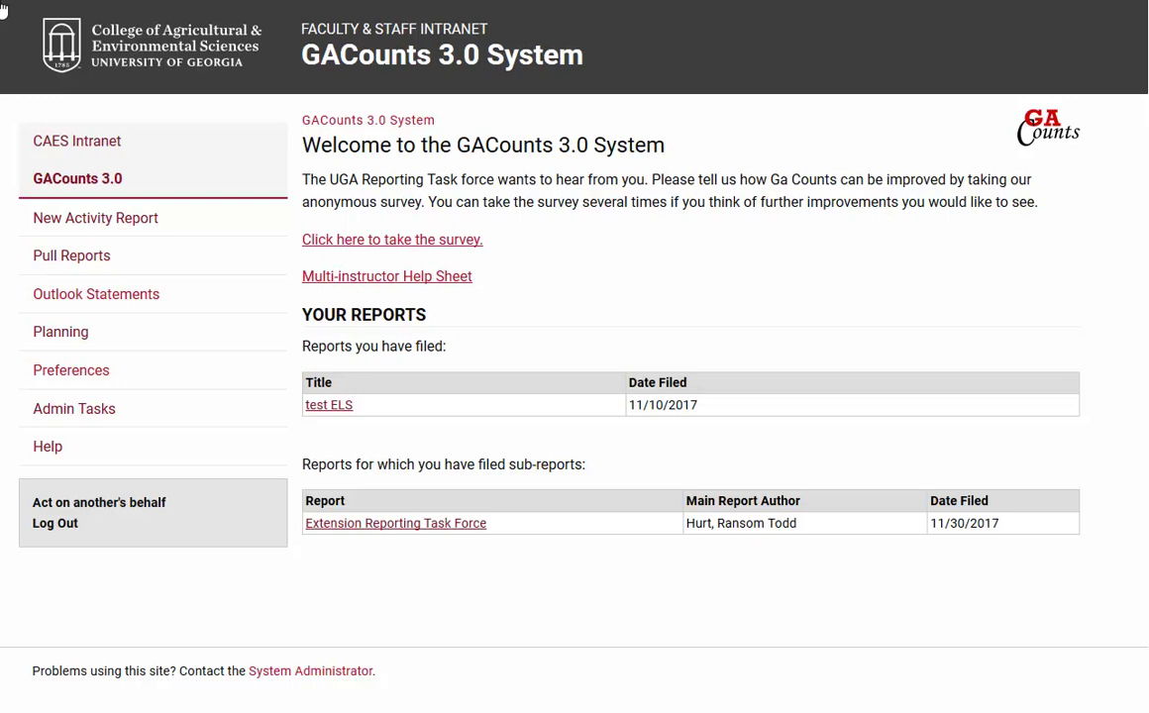
Go to Planning to show the Plan of Work with its four local issues
{"action": "left_click", "coordinate": [59, 337]}
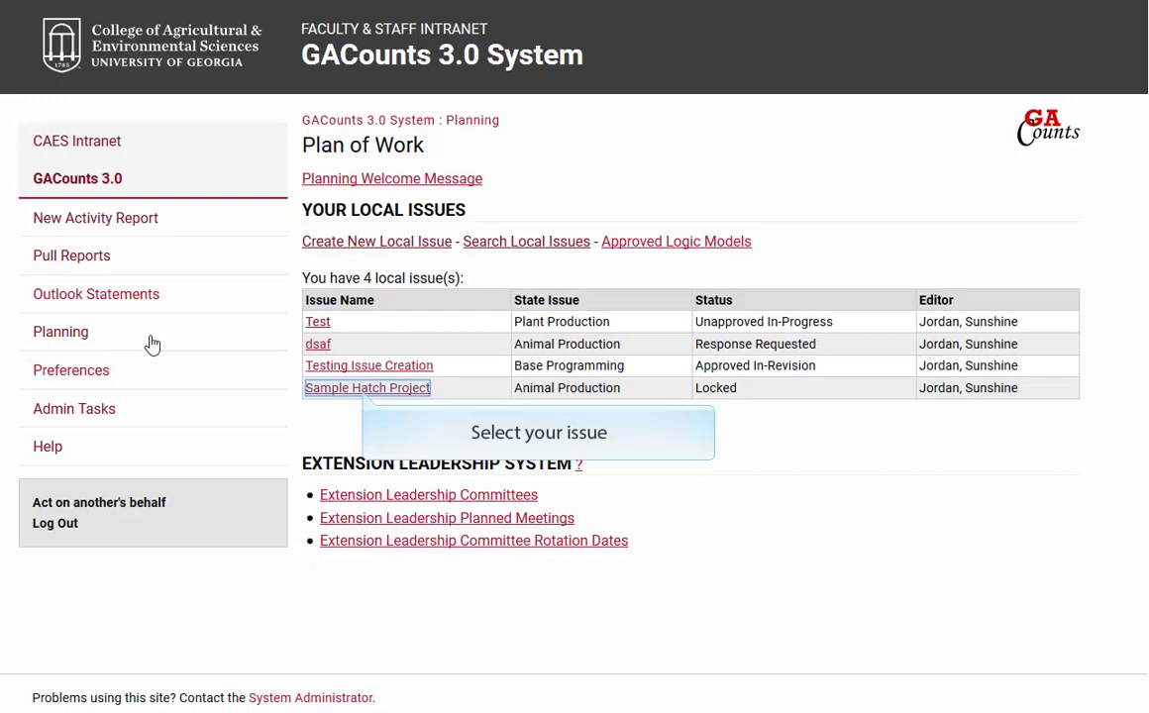
Open Sample Hatch Project and review its incomplete response fields and unreported outcome measures
{"action": "left_click", "coordinate": [366, 388]}
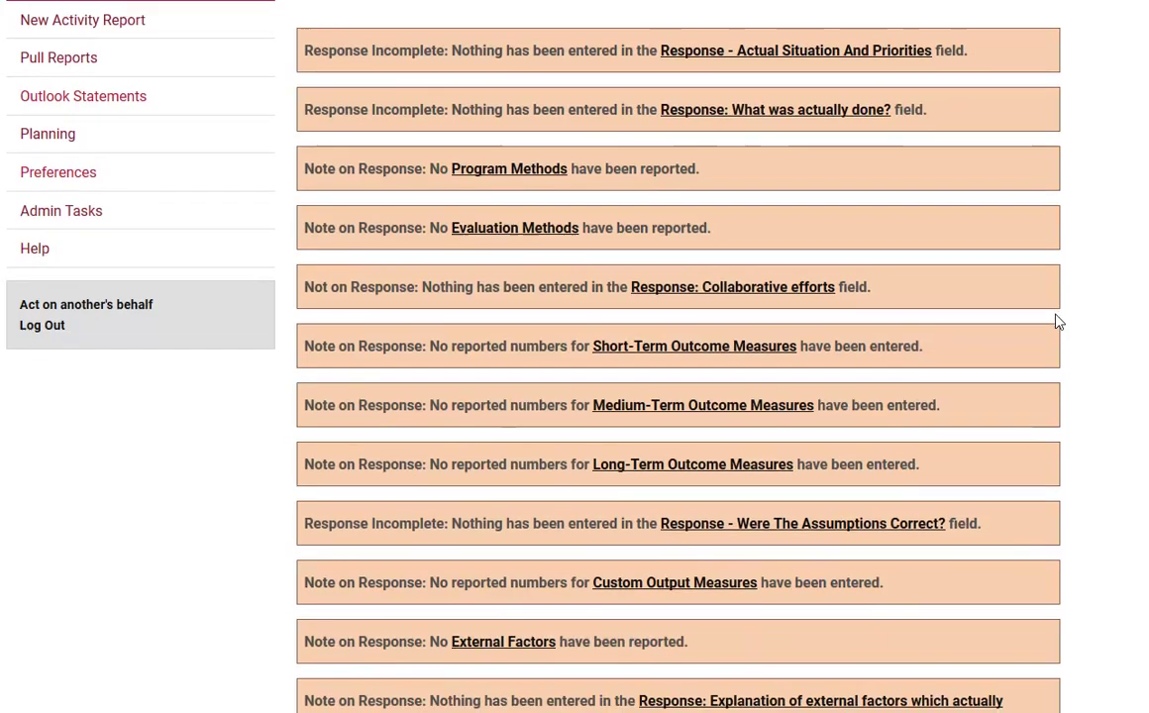
{"action": "scroll", "coordinate": [1056, 320], "scroll_direction": "down", "scroll_amount": 2}
{"action": "scroll", "coordinate": [1056, 320], "scroll_direction": "down", "scroll_amount": 2}
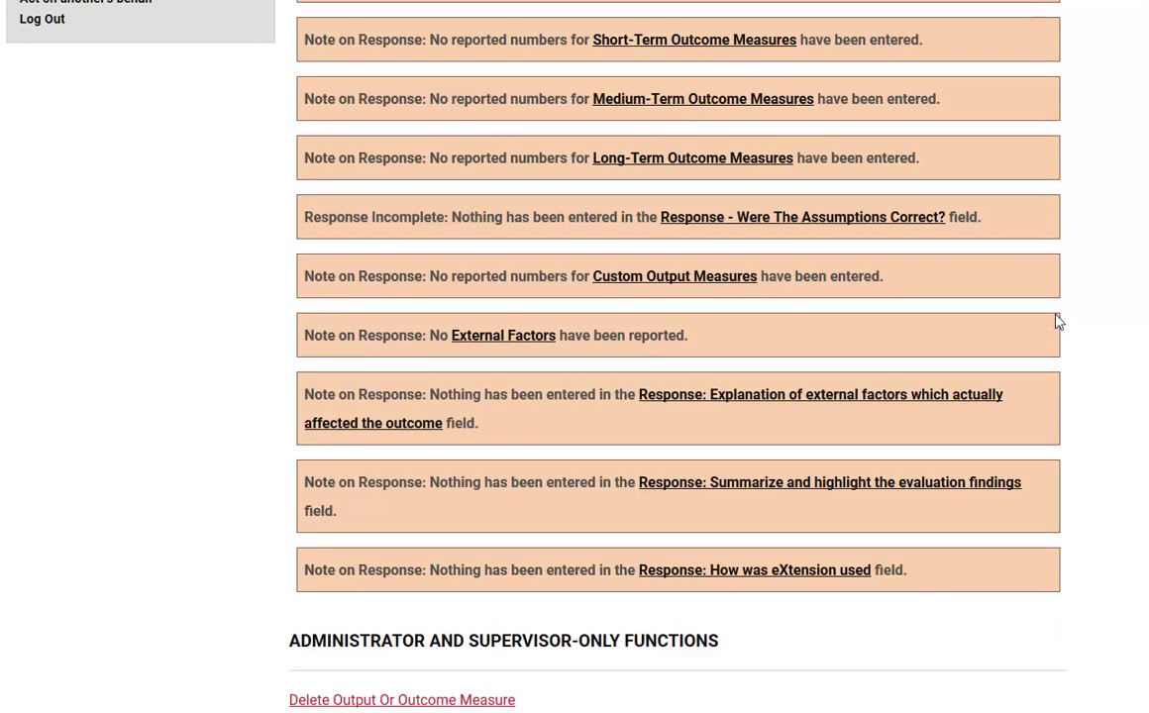
{"action": "scroll", "coordinate": [1056, 320], "scroll_direction": "down", "scroll_amount": 2}
{"action": "scroll", "coordinate": [1056, 320], "scroll_direction": "down", "scroll_amount": 2}
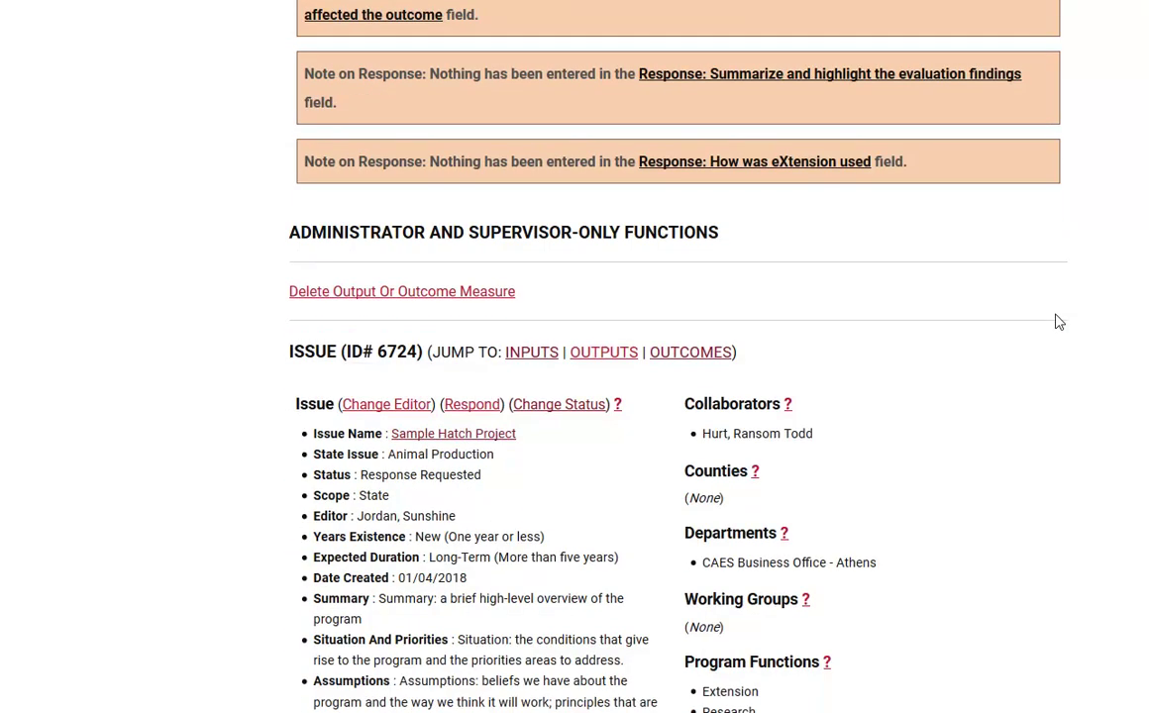
{"action": "scroll", "coordinate": [1056, 320], "scroll_direction": "down", "scroll_amount": 2}
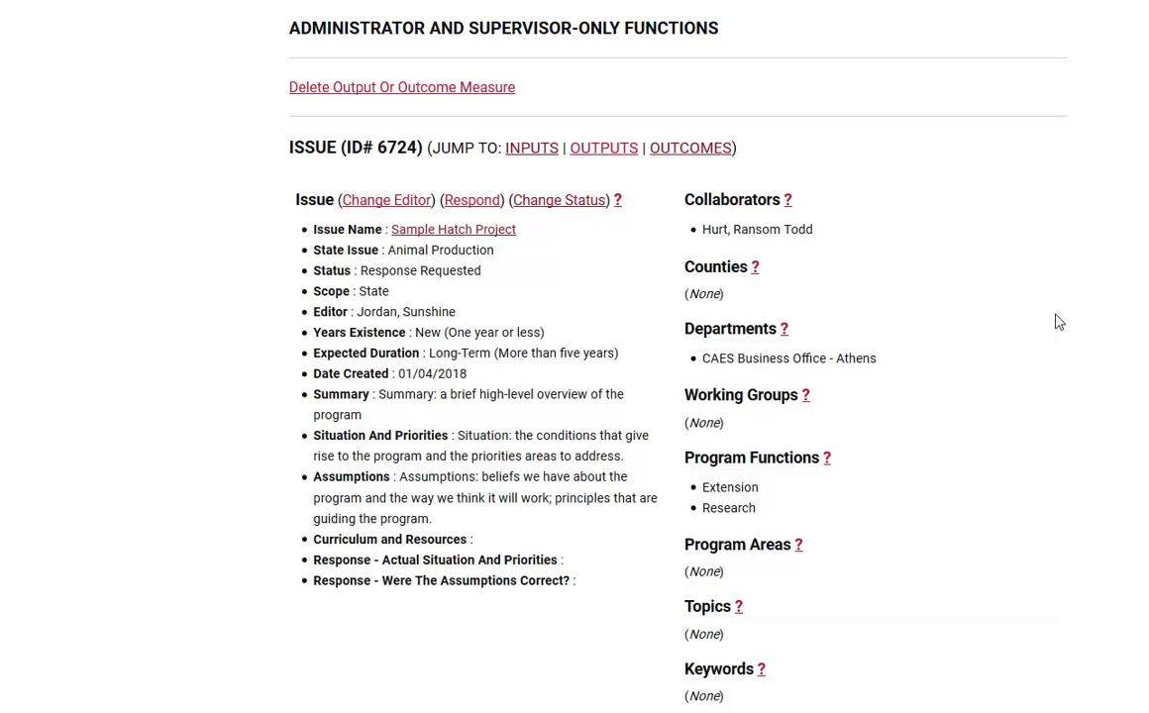
{"action": "scroll", "coordinate": [1058, 322], "scroll_direction": "up", "scroll_amount": 5}
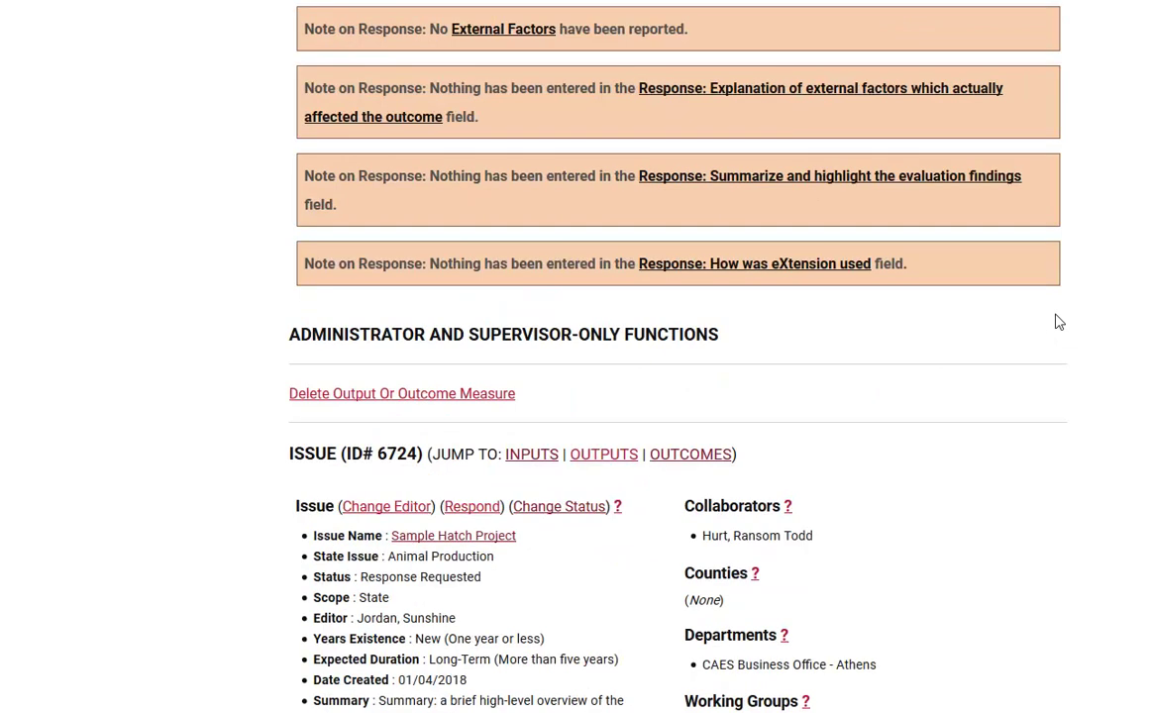
{"action": "scroll", "coordinate": [1057, 322], "scroll_direction": "up", "scroll_amount": 5}
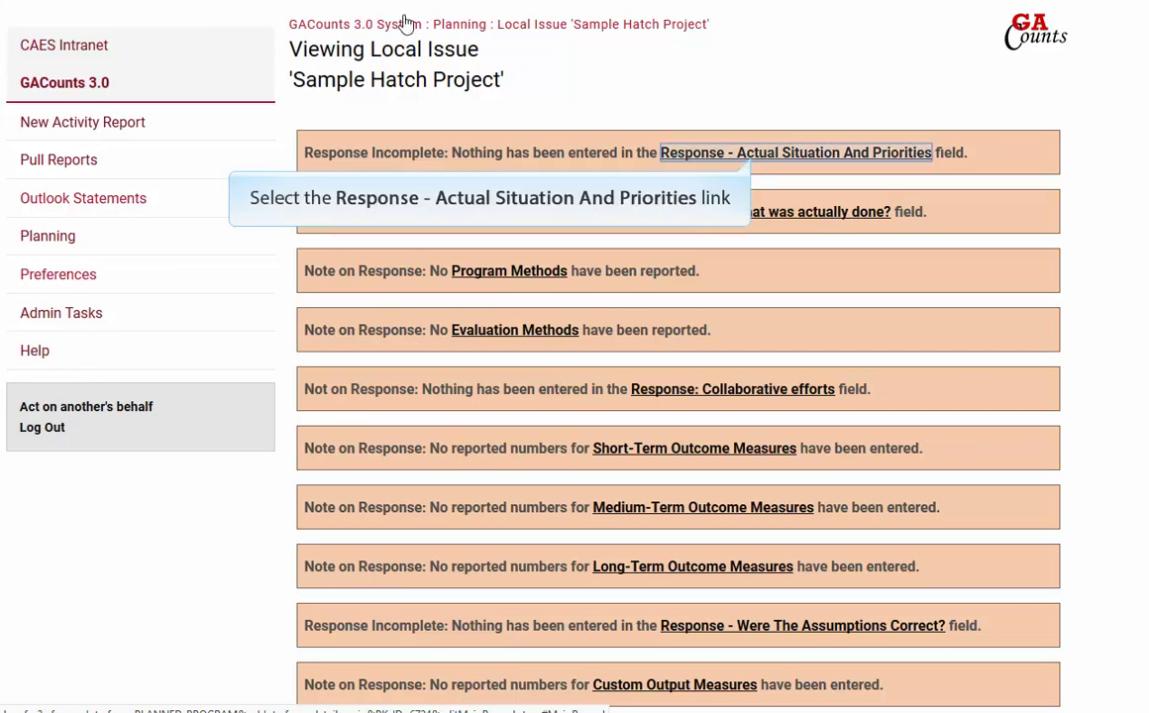
Submit responses 'Situation and priorities remained the same.' and 'Assumptions were correct.'
{"action": "left_click", "coordinate": [753, 153]}
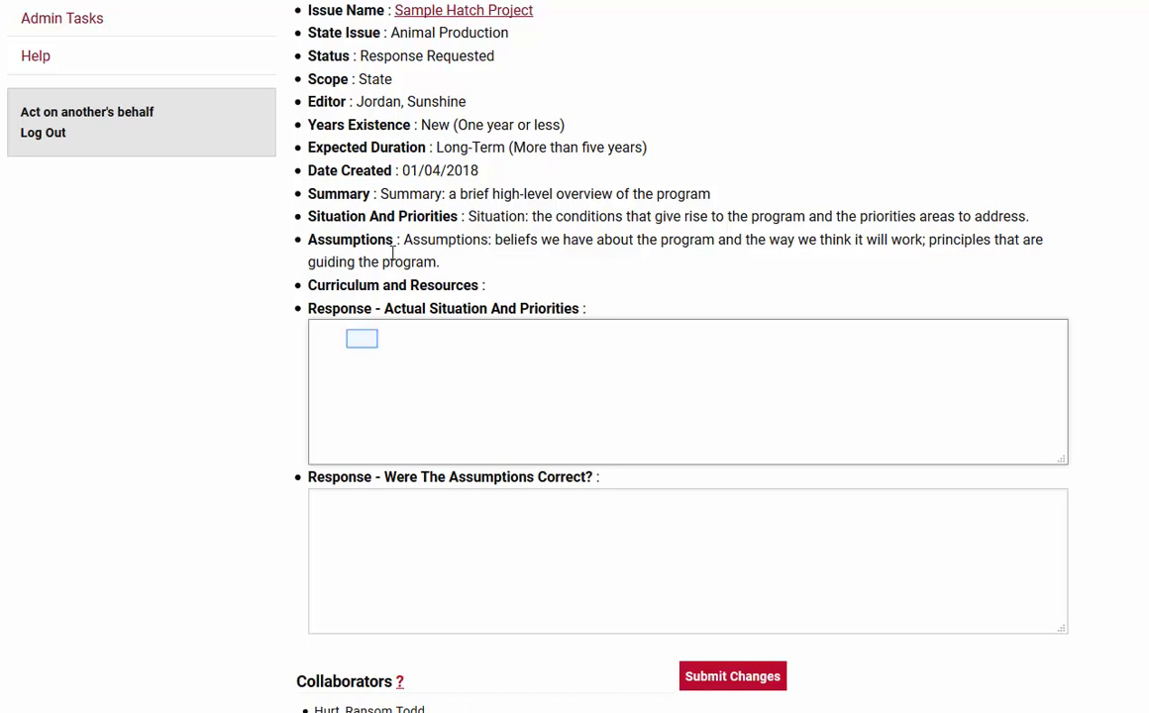
{"action": "left_click", "coordinate": [358, 337]}
{"action": "type", "text": "Situation and priorities remained the same."}
{"action": "key", "text": "Tab"}
{"action": "type", "text": "Assumptions were correct."}
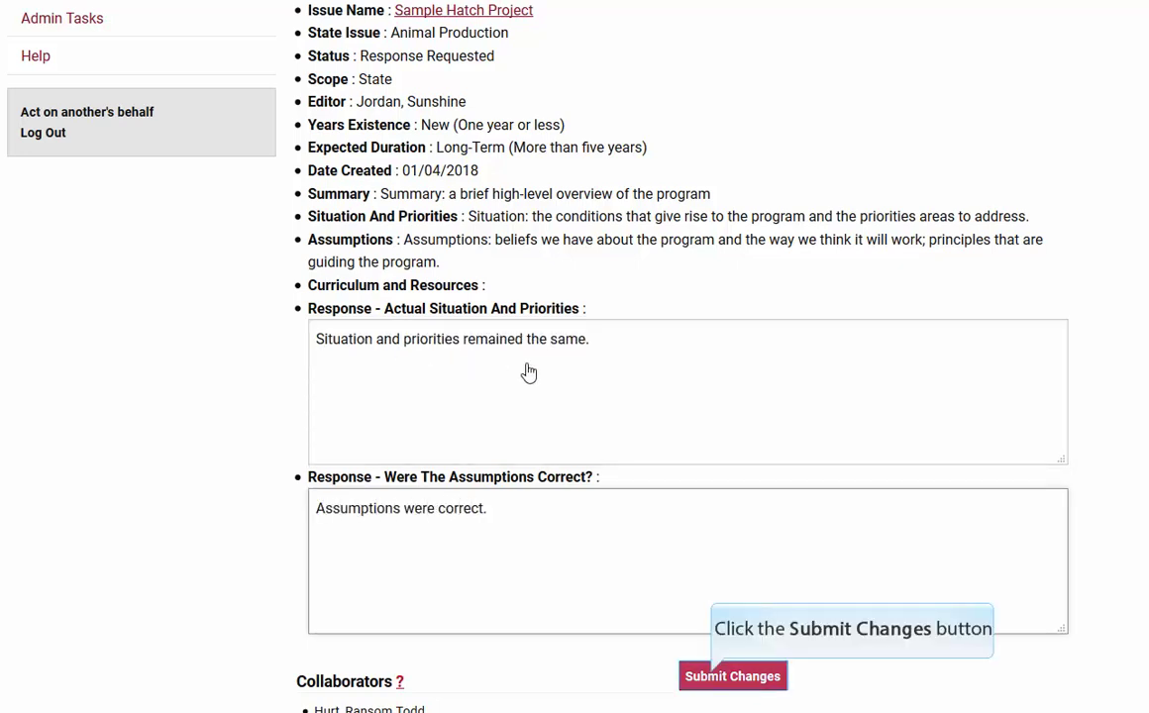
{"action": "left_click", "coordinate": [711, 679]}
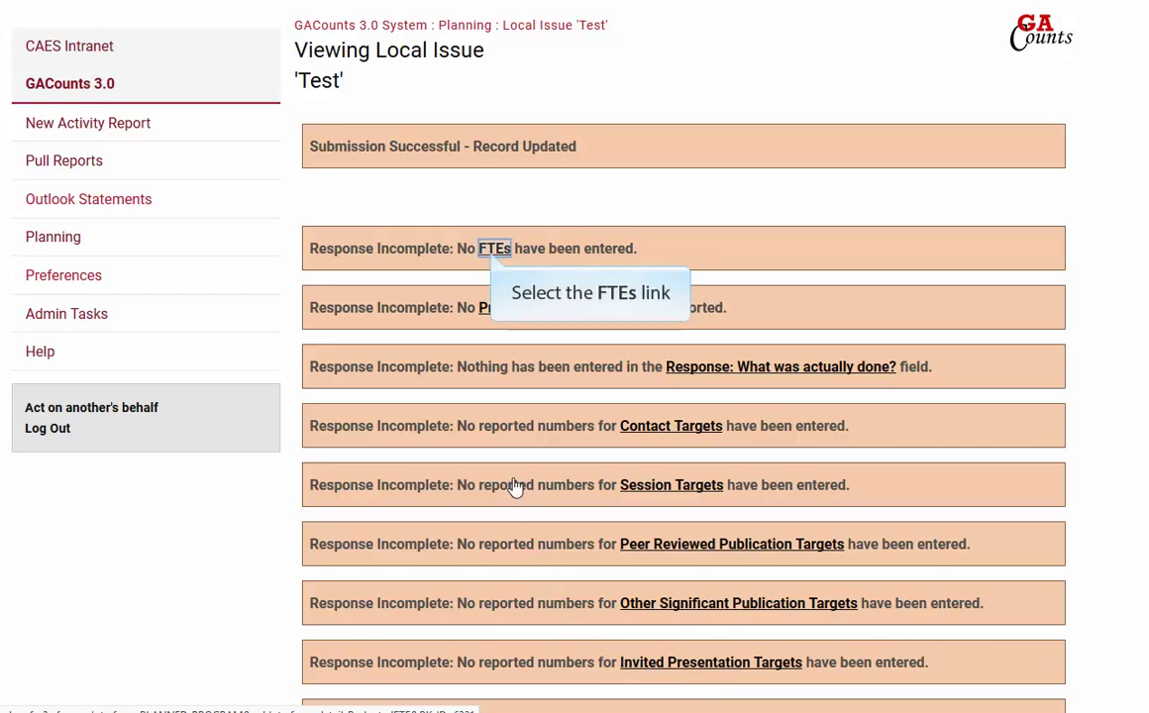
Save 2017 FTEs as 0.5 Hatch research, 0.5 Extension 1862, and 0 elsewhere
{"action": "left_click", "coordinate": [493, 249]}
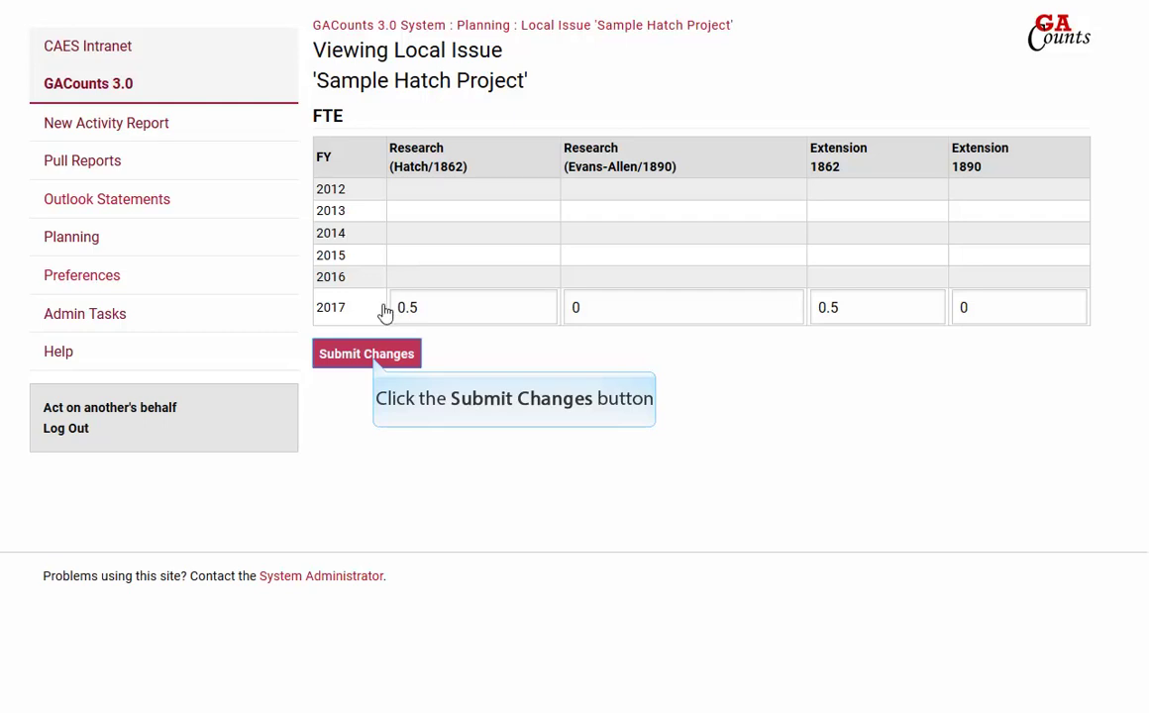
{"action": "left_click", "coordinate": [374, 359]}
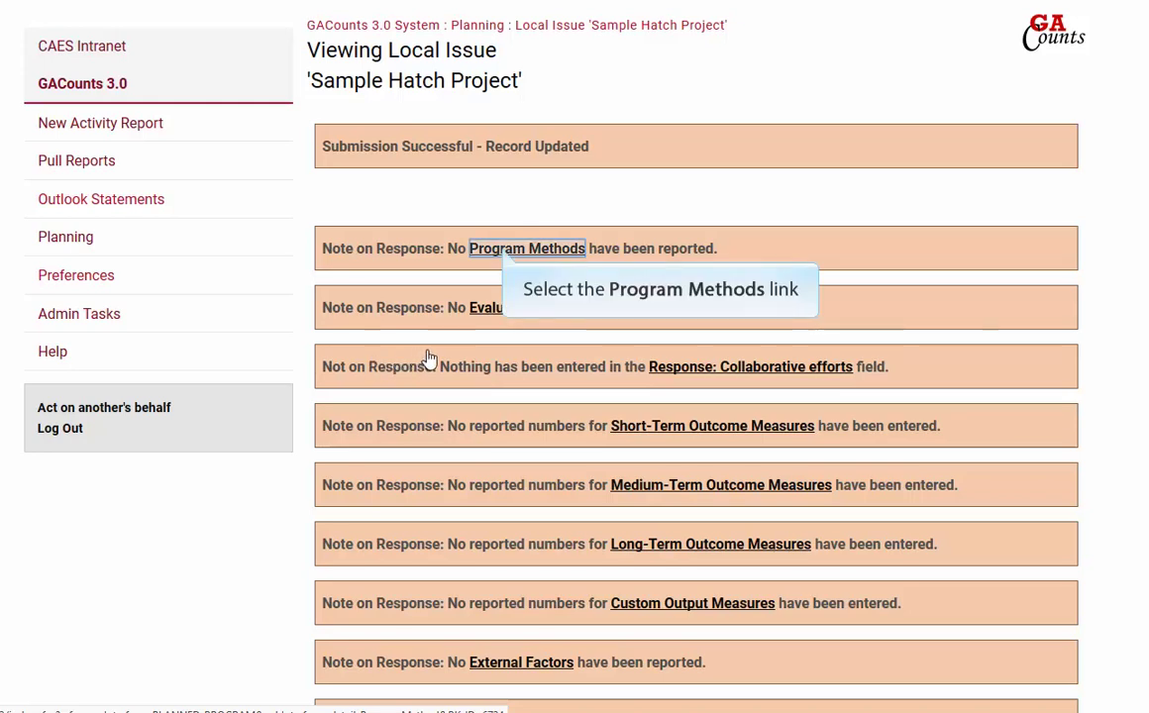
Submit Education Class, Workshop, Group Discussion and One-on-One Intervention as program methods
{"action": "left_click", "coordinate": [504, 252]}
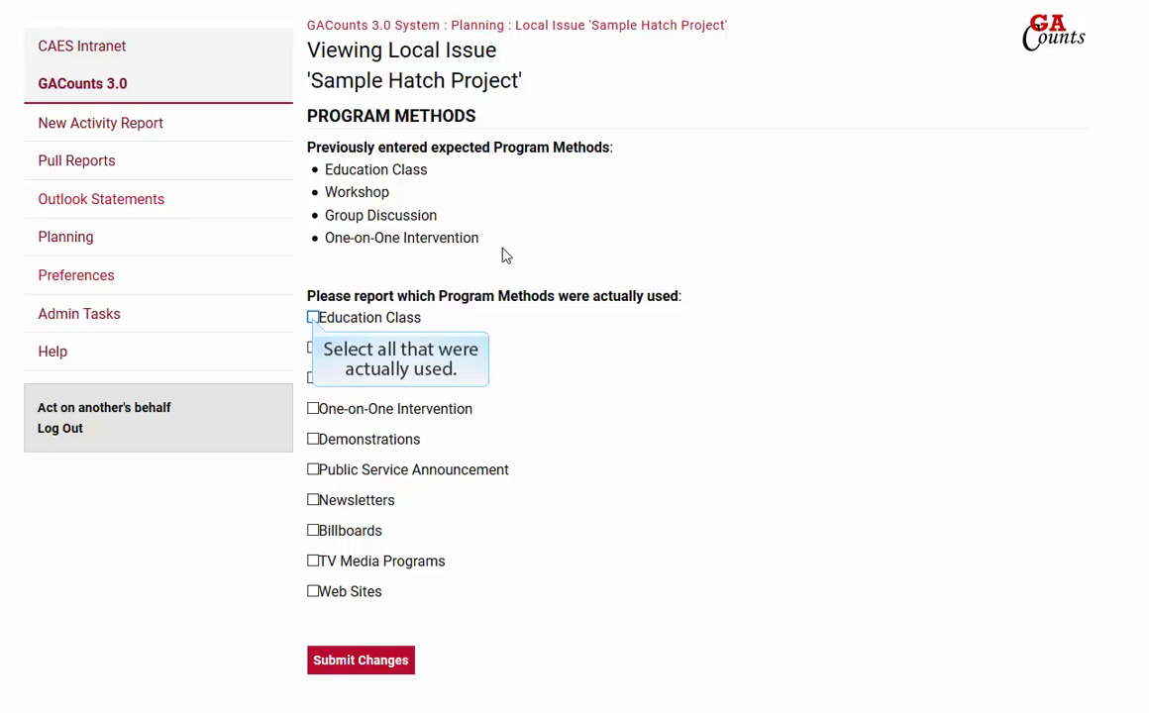
{"action": "left_click", "coordinate": [313, 318]}
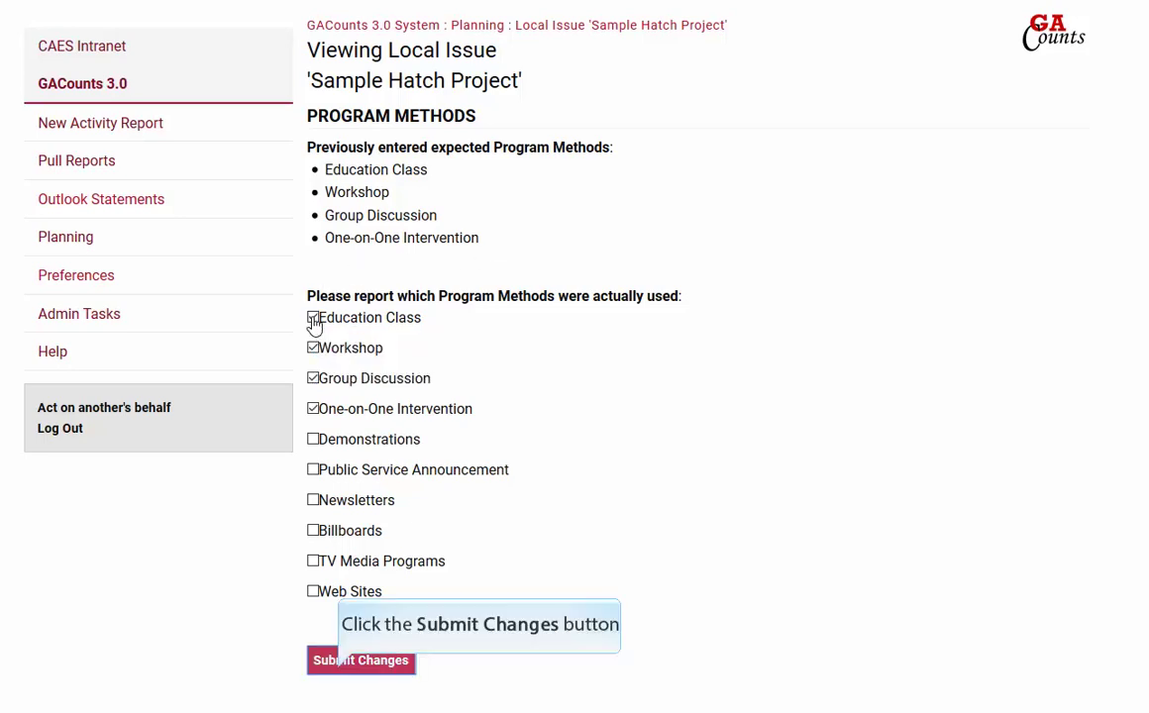
{"action": "left_click", "coordinate": [339, 672]}
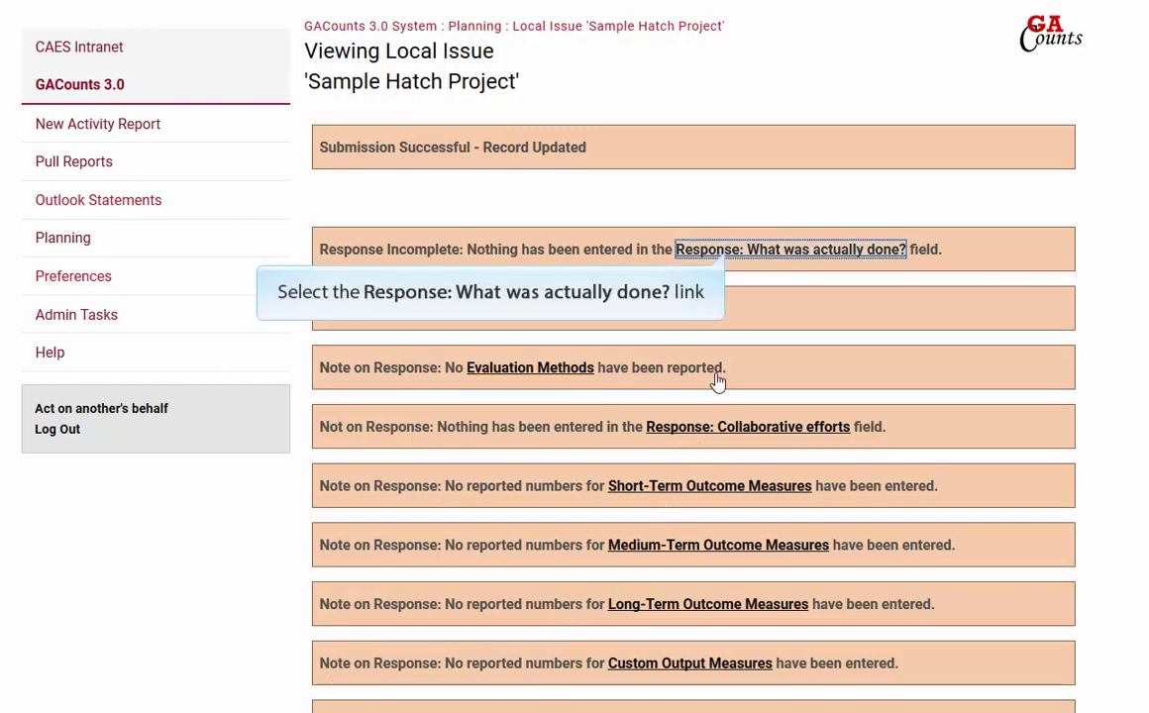
Submit a description of sharing research-based information with poultry producers via workshops, podcasts and articles
{"action": "left_click", "coordinate": [728, 250]}
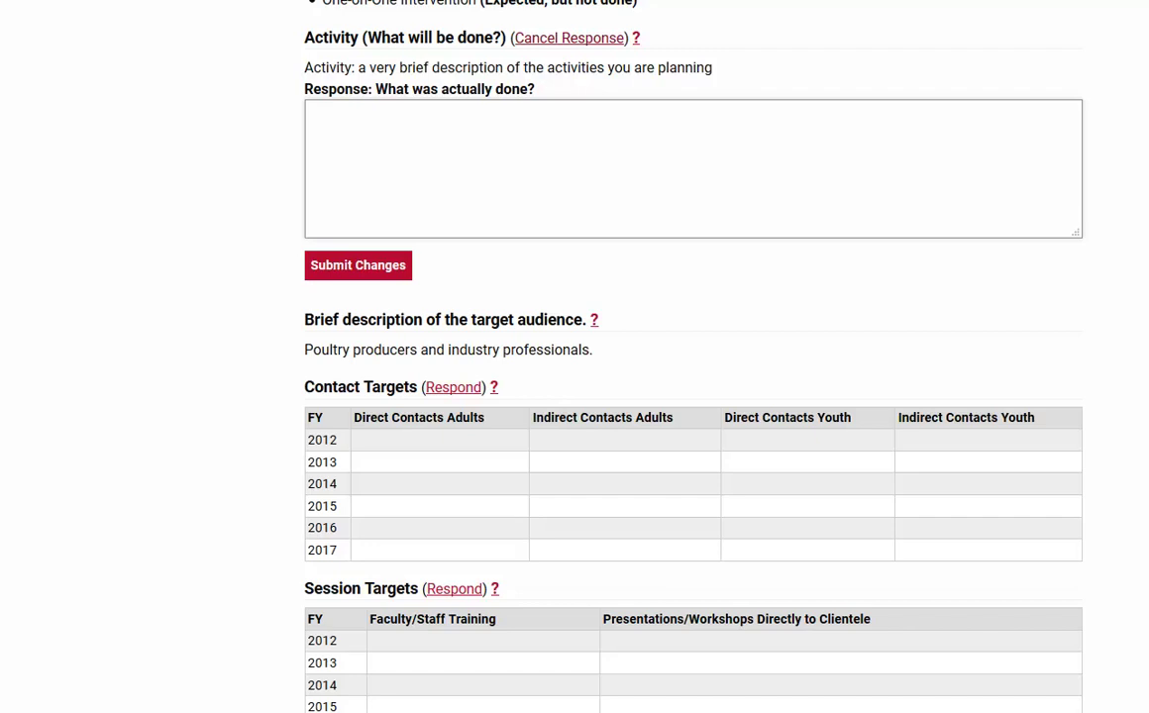
{"action": "type", "text": "This project successfully shared research-based information to poultry producers on topics including disease, nutrition, and reproductive health.  Five workshops were conducted across the state with a total of 52 participants on the subject of reproductive health.  Two podcasts were published, detailing seasonal nutrition needs.  Three articles were published in English and Spanish on bird diseases."}
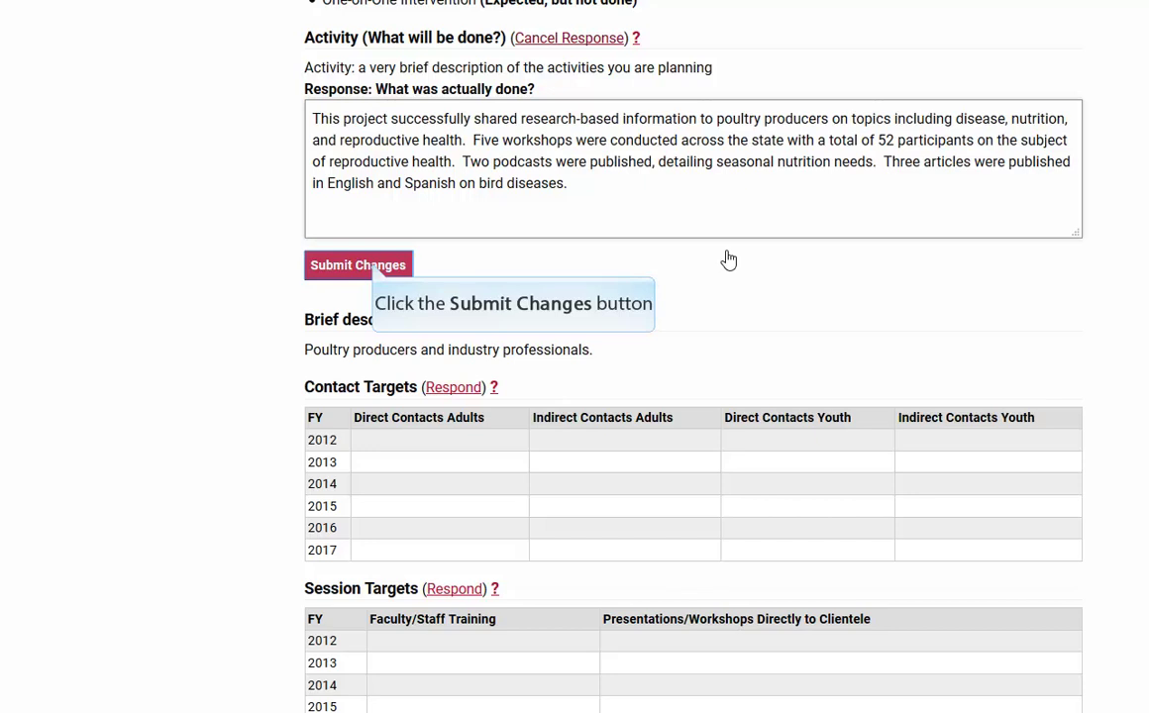
{"action": "left_click", "coordinate": [344, 263]}
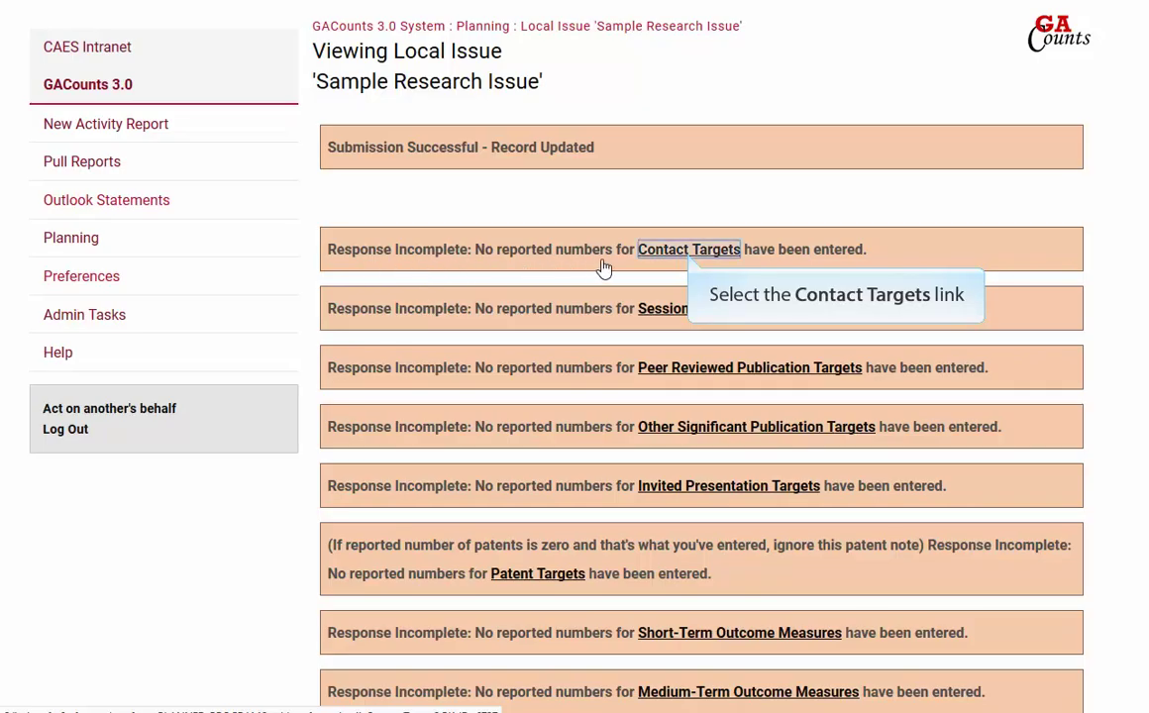
Submit 2017 contact targets: 1000 direct adults, 10000 indirect adults, 0 youth
{"action": "left_click", "coordinate": [689, 254]}
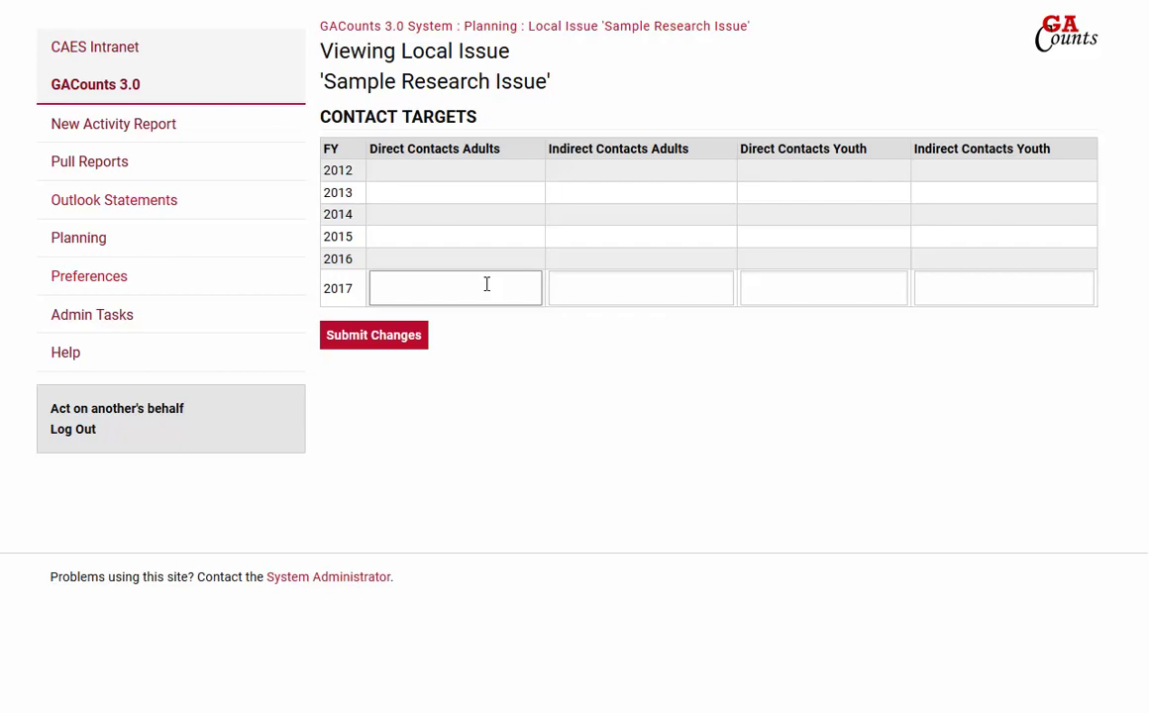
{"action": "type", "text": "1000"}
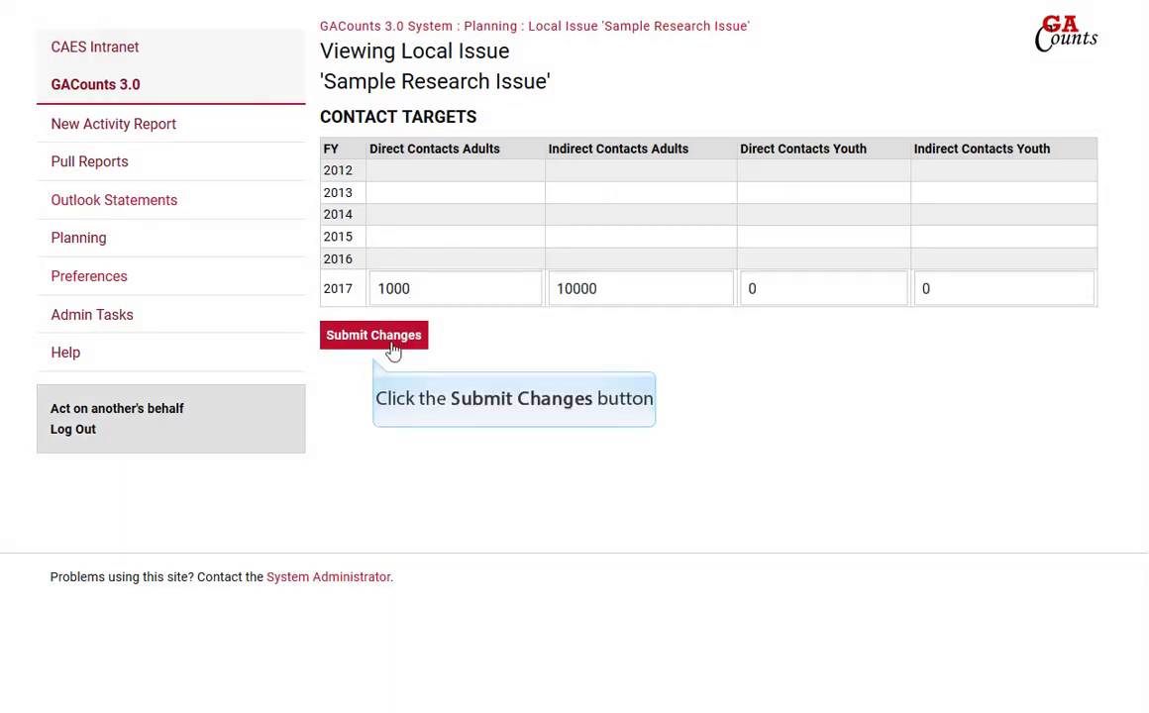
{"action": "left_click", "coordinate": [377, 336]}
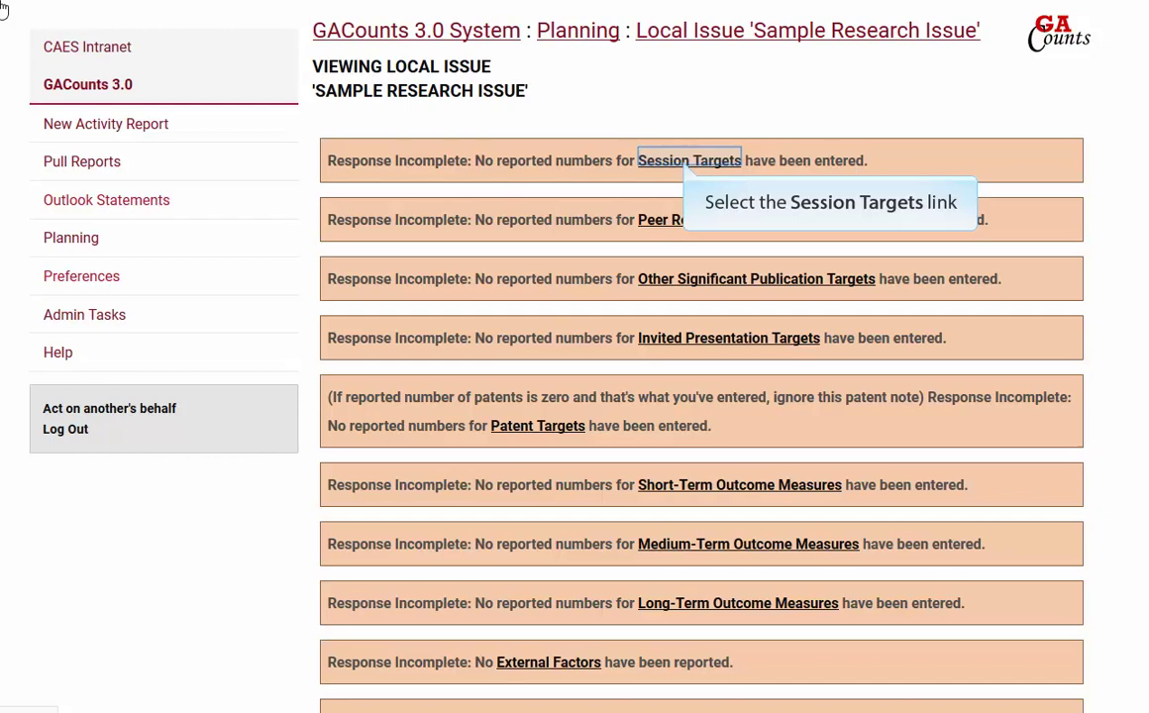
Enter 2017 session targets of 2 faculty/staff trainings and 3 presentations/workshops
{"action": "left_click", "coordinate": [685, 158]}
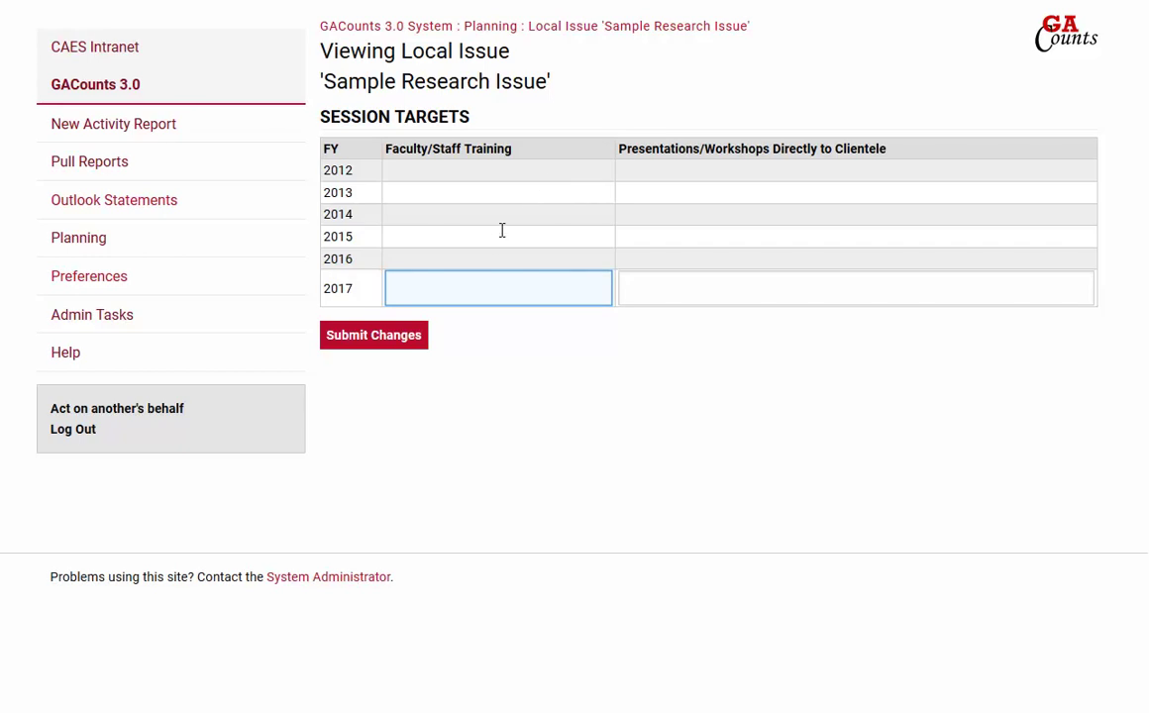
{"action": "left_click", "coordinate": [488, 290]}
{"action": "type", "text": "2"}
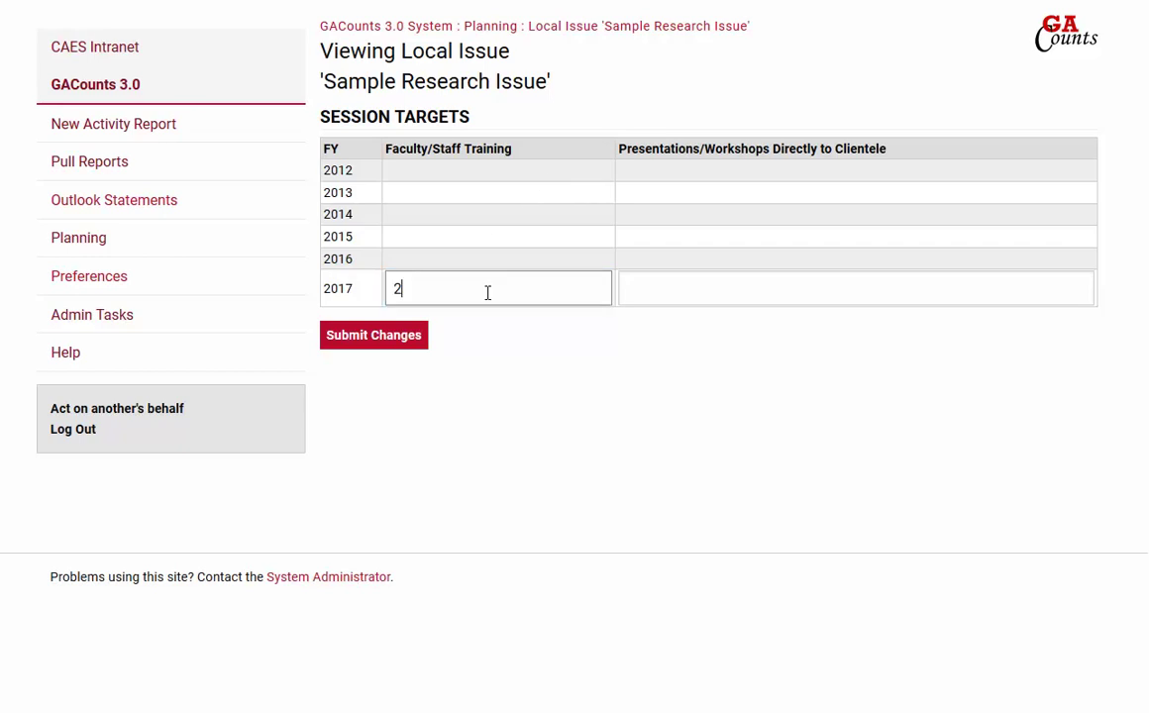
{"action": "key", "text": "Tab"}
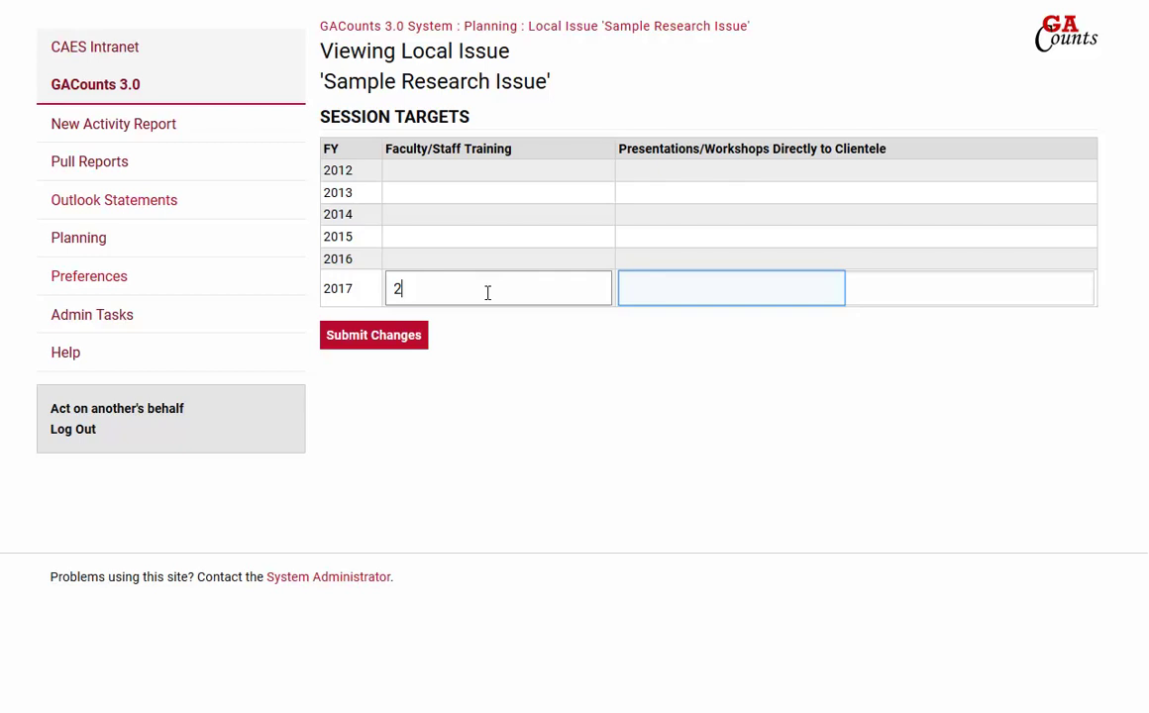
{"action": "type", "text": "3"}
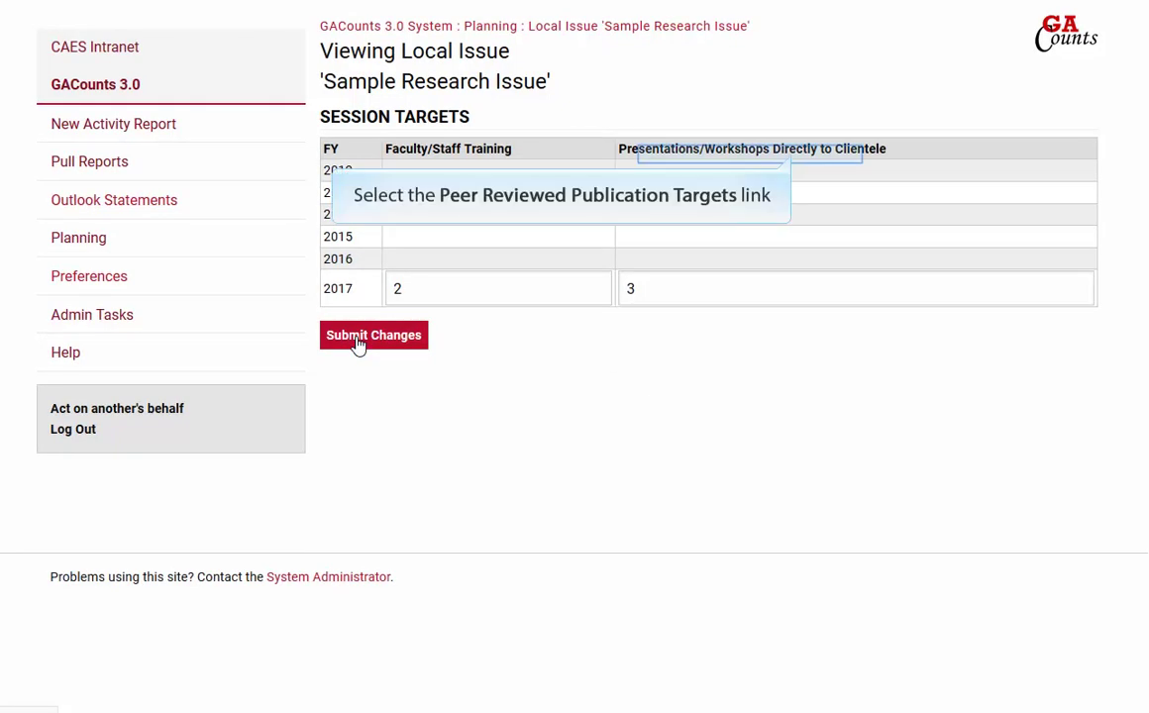
Submit a 2017 peer reviewed publication target of 3
{"action": "left_click", "coordinate": [793, 157]}
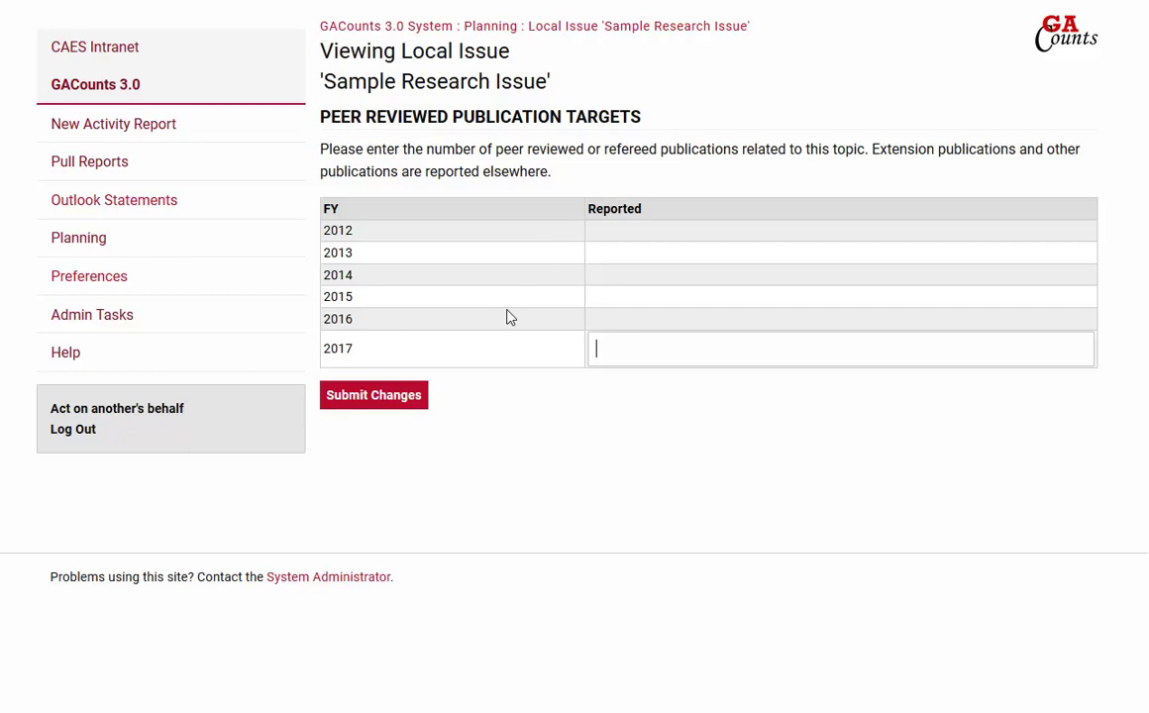
{"action": "type", "text": "3"}
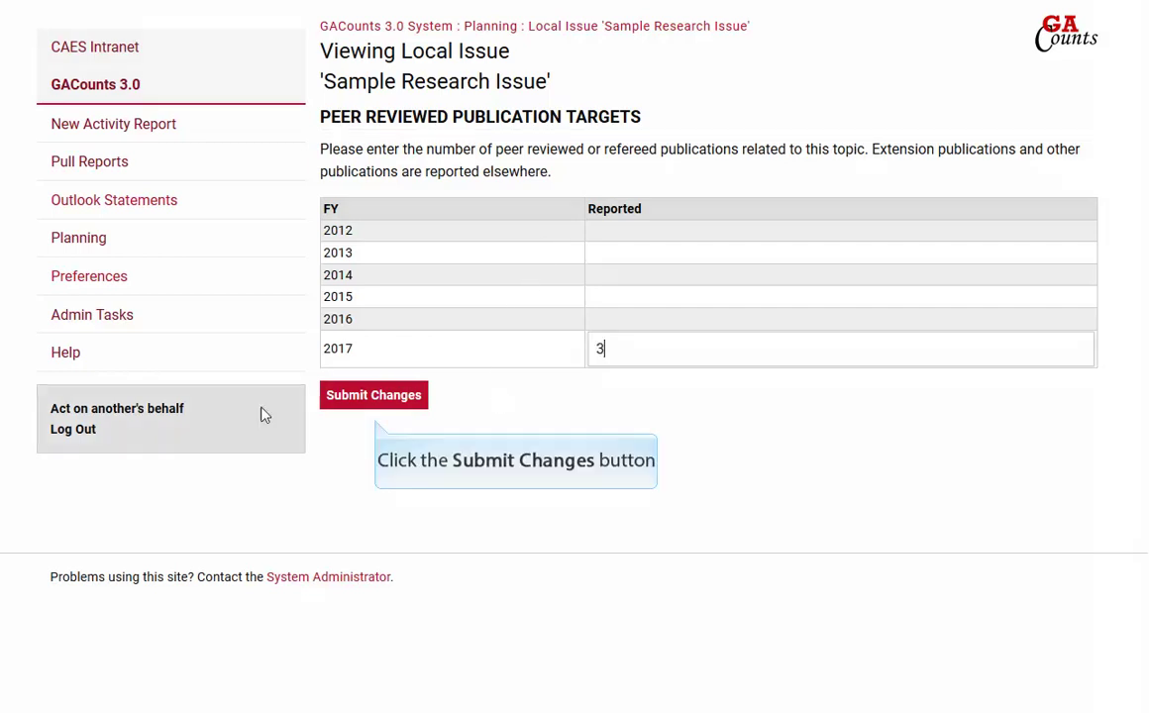
{"action": "left_click", "coordinate": [362, 400]}
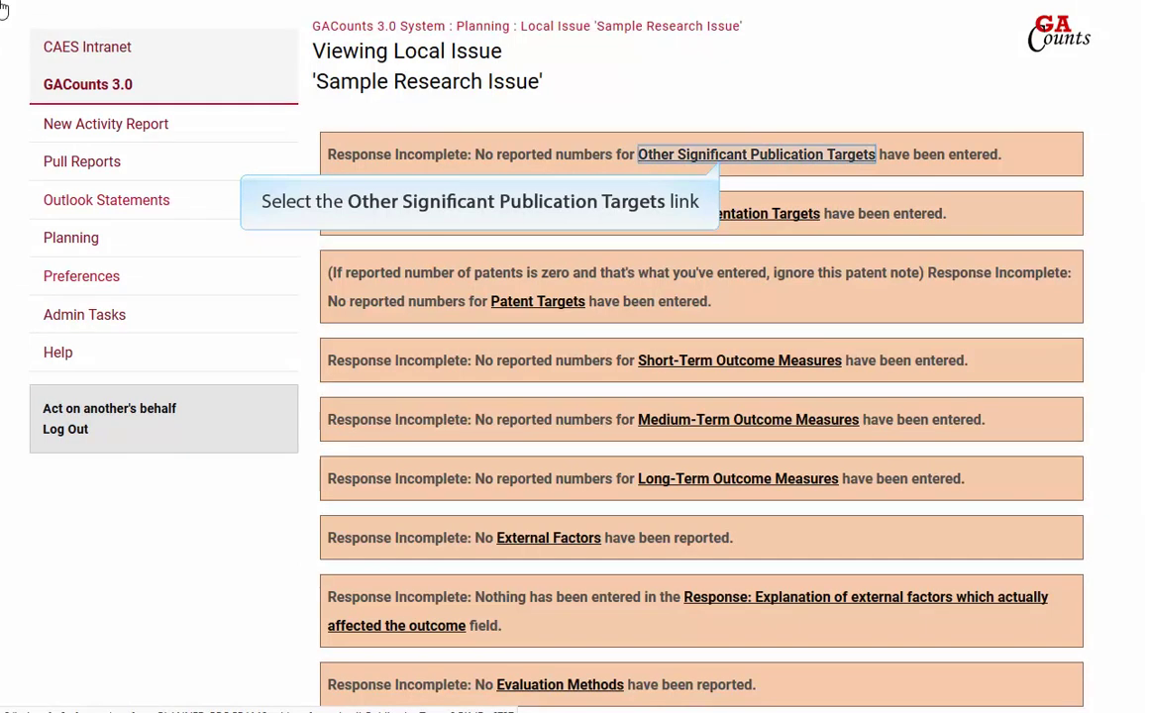
Submit a 2017 other significant publications target of 5
{"action": "left_click", "coordinate": [721, 157]}
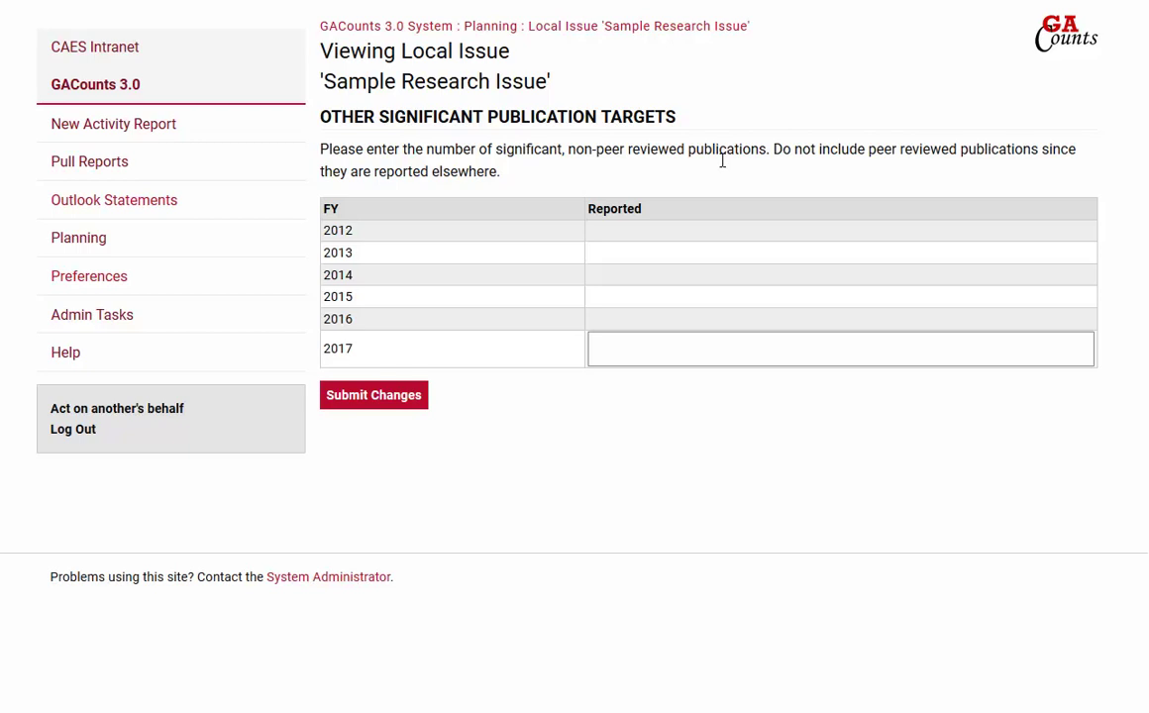
{"action": "left_click", "coordinate": [613, 347]}
{"action": "type", "text": "5"}
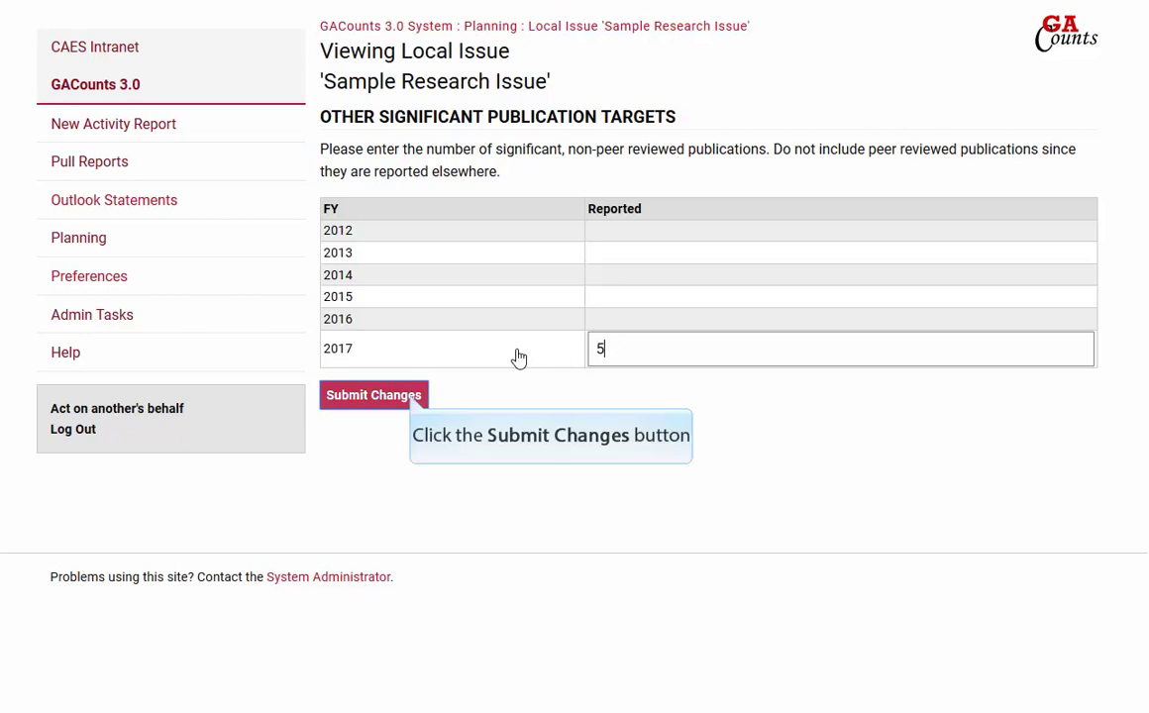
{"action": "left_click", "coordinate": [412, 401]}
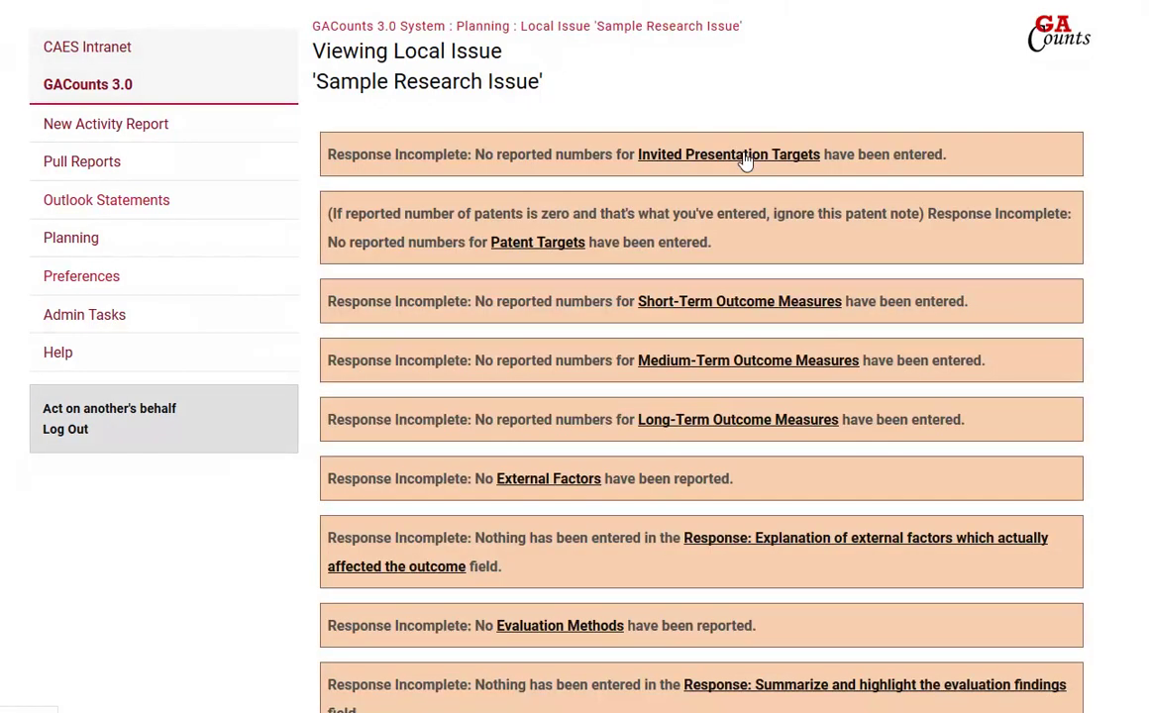
Enter a 2017 invited presentation target of 2
{"action": "left_click", "coordinate": [744, 232]}
{"action": "left_click", "coordinate": [633, 327]}
{"action": "type", "text": "2"}
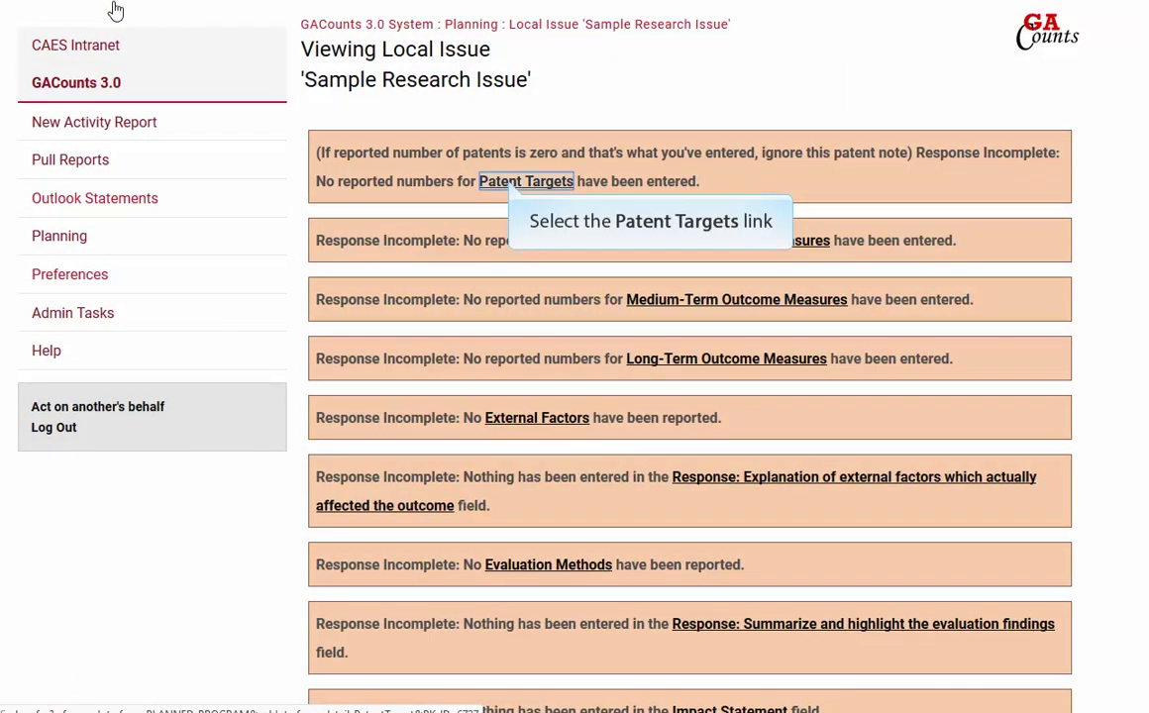
Open Patent Targets from the Response Incomplete list for the Sample Research Issue
{"action": "left_click", "coordinate": [498, 181]}
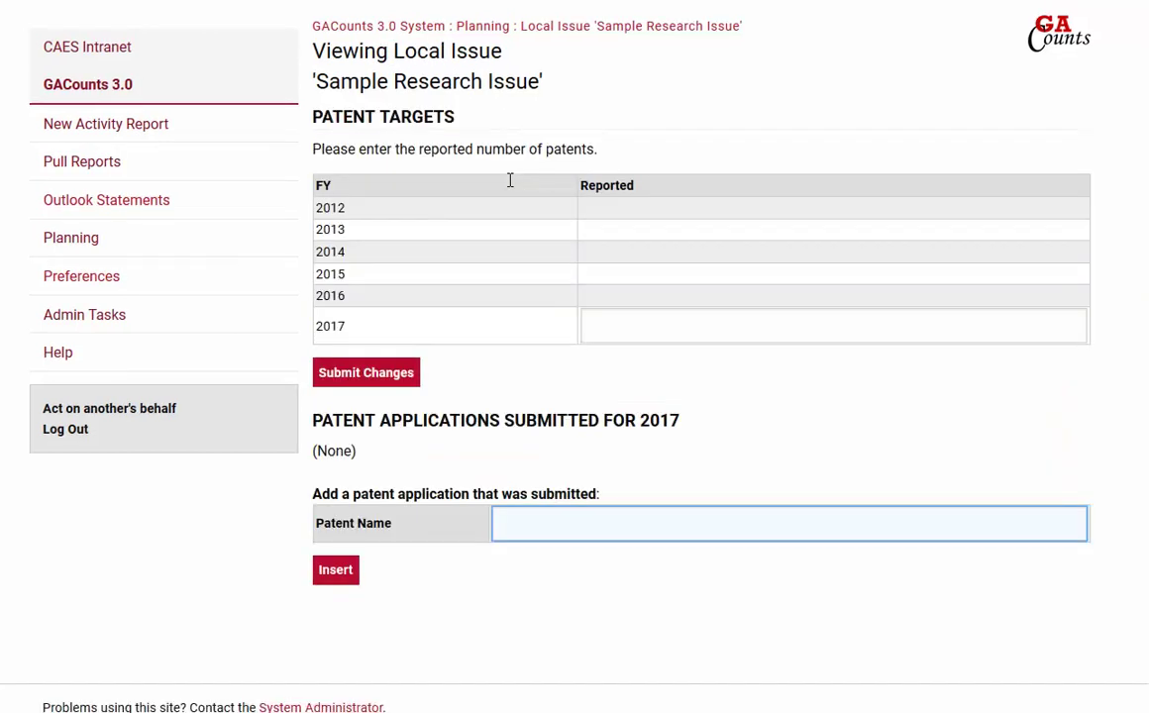
Insert patent application 'Grass Variety 555', report 1 patent for 2017, and submit
{"action": "left_click", "coordinate": [557, 527]}
{"action": "type", "text": "Grass Variety 555"}
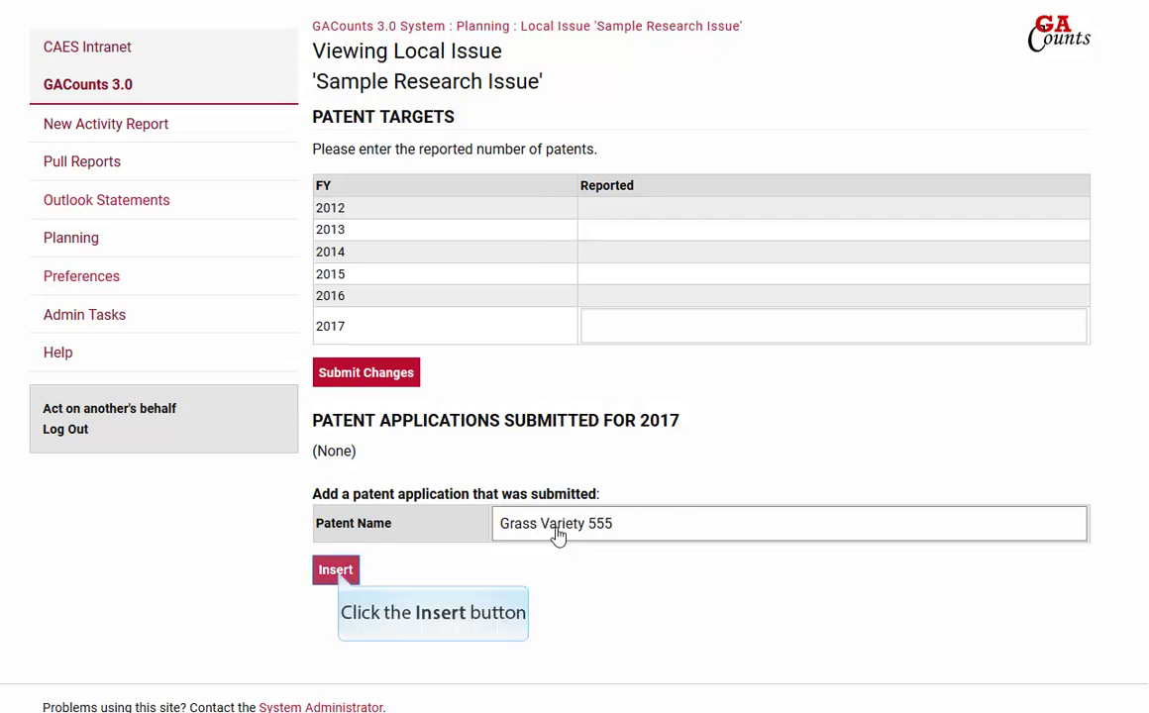
{"action": "left_click", "coordinate": [337, 575]}
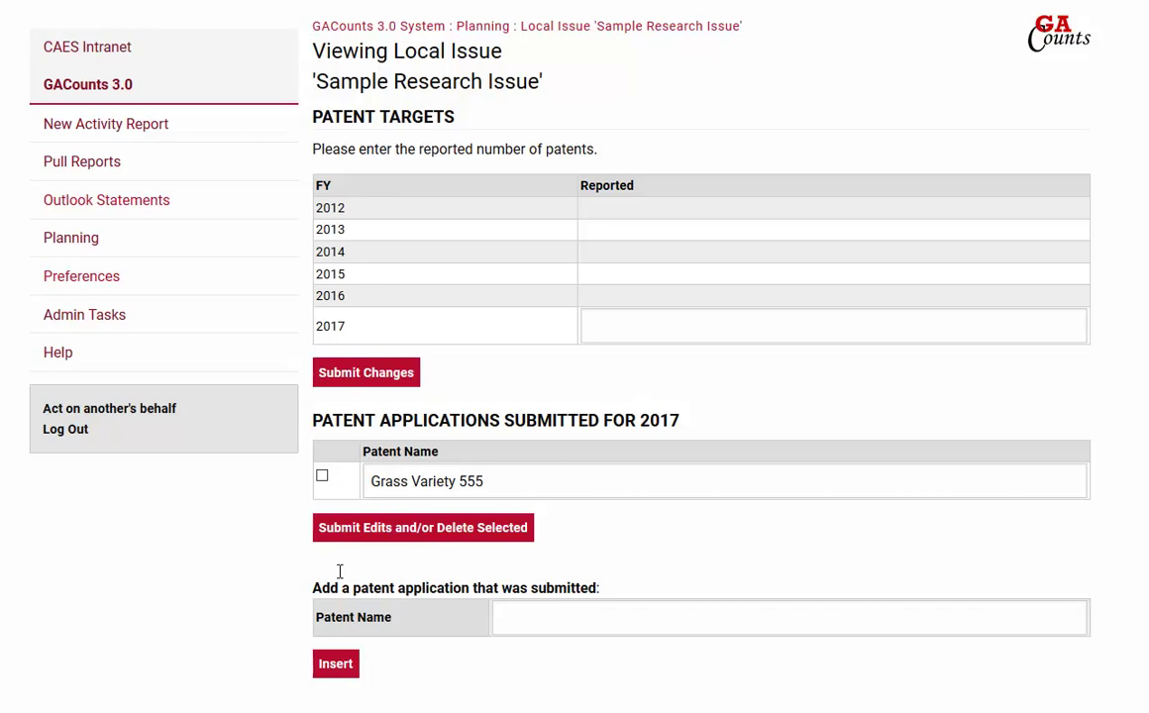
{"action": "key", "text": "Tab"}
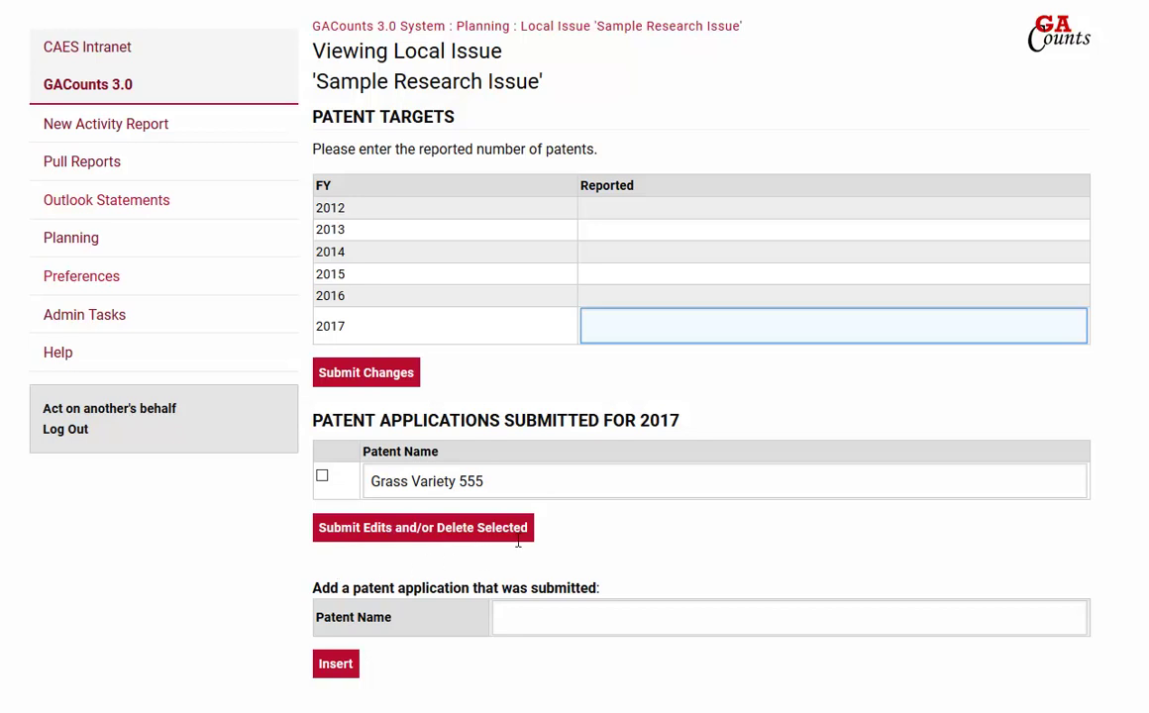
{"action": "type", "text": "1"}
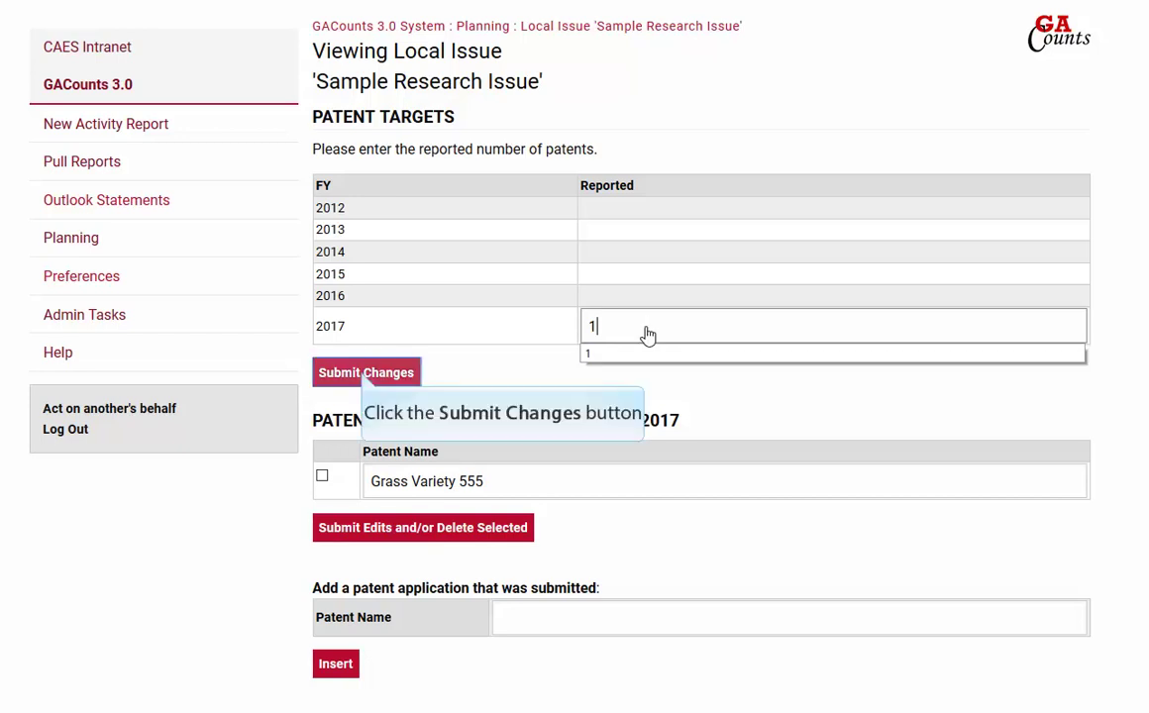
{"action": "left_click", "coordinate": [365, 374]}
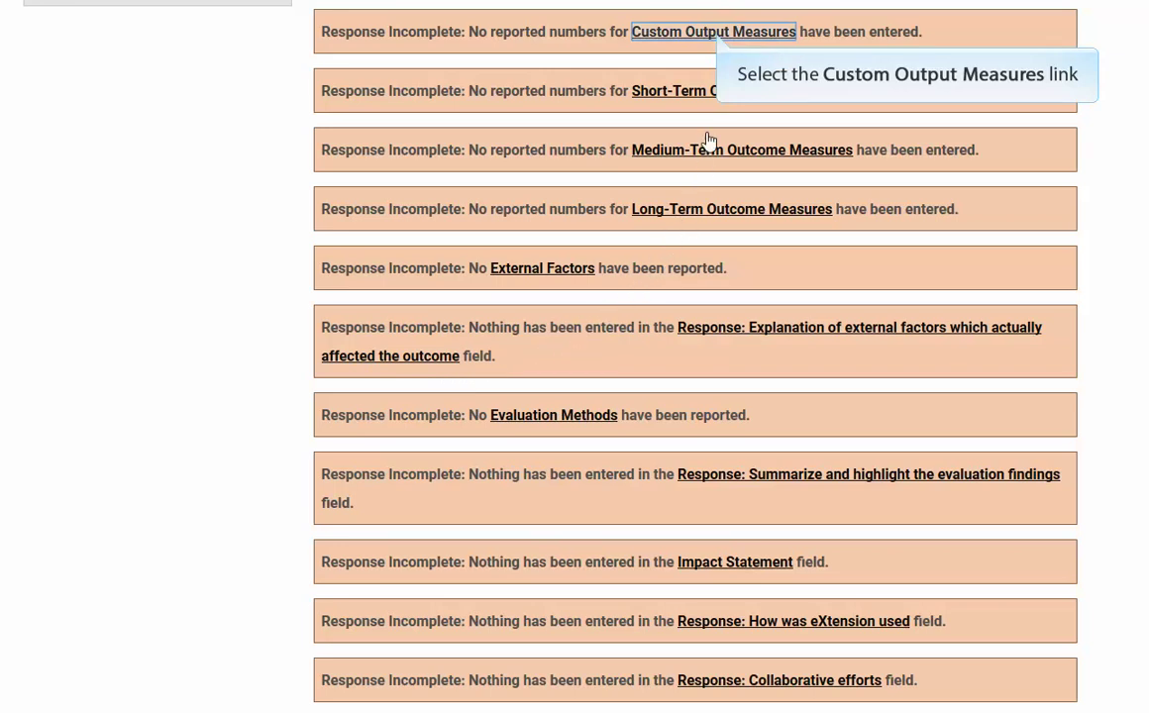
Enter 2 as the 2017 reported value on both custom output measures and submit
{"action": "left_click", "coordinate": [715, 34]}
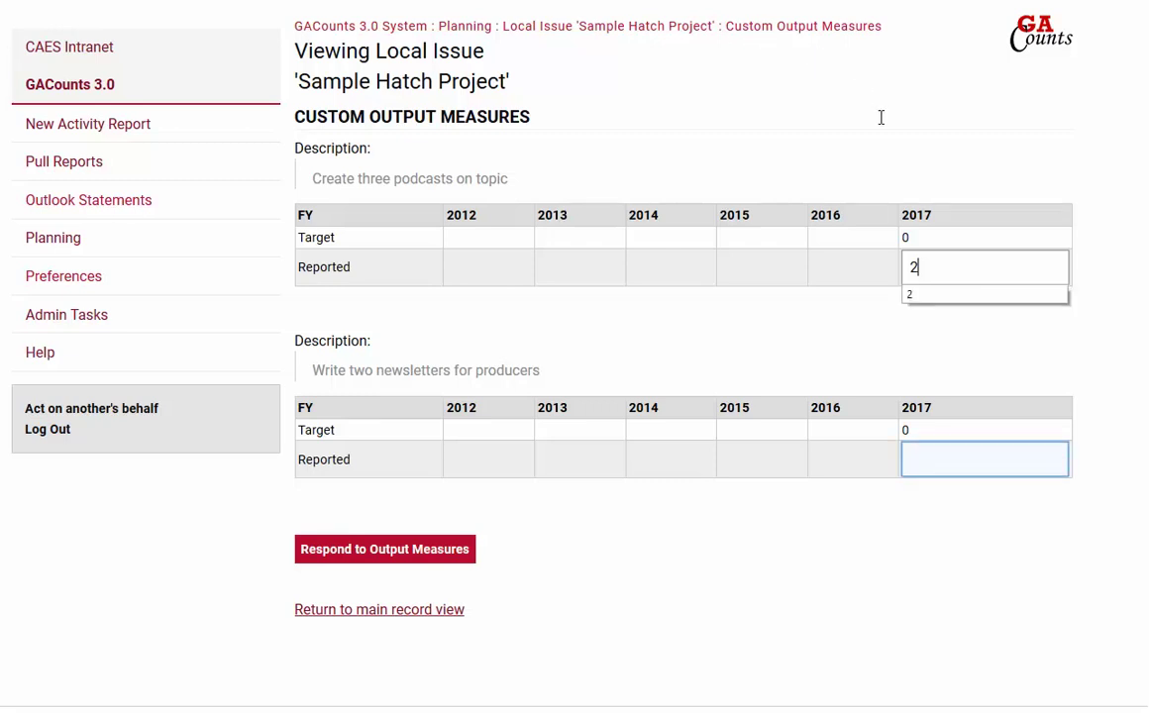
{"action": "type", "text": "2"}
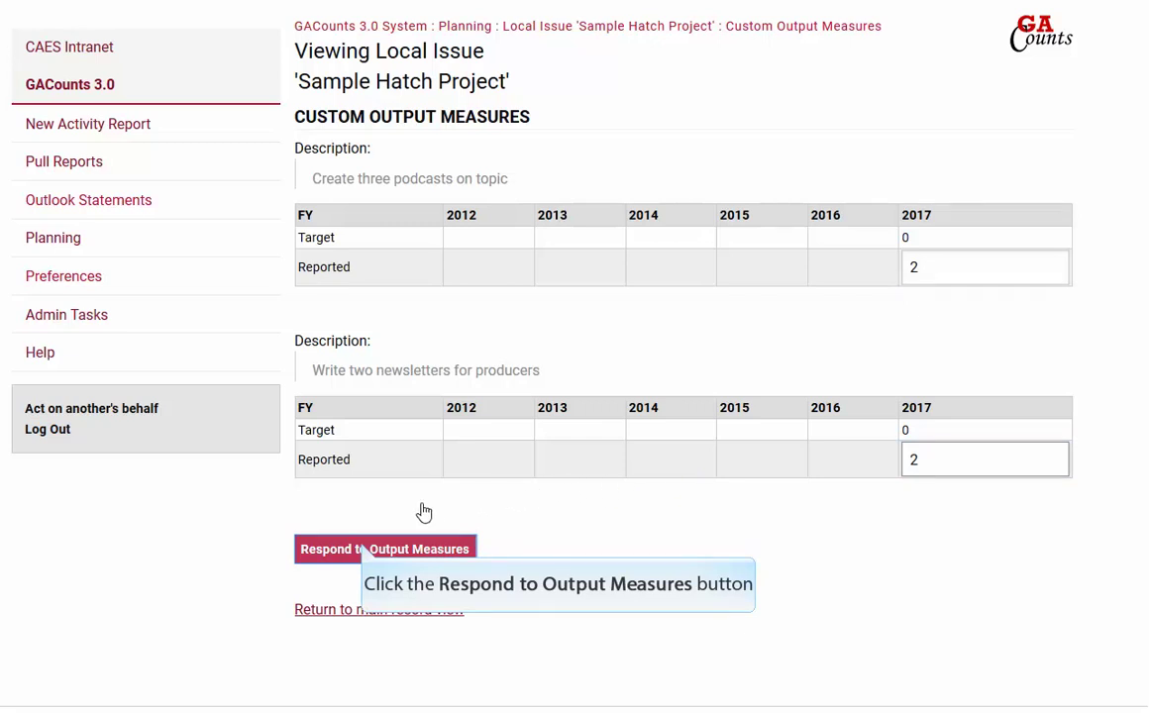
{"action": "left_click", "coordinate": [364, 549]}
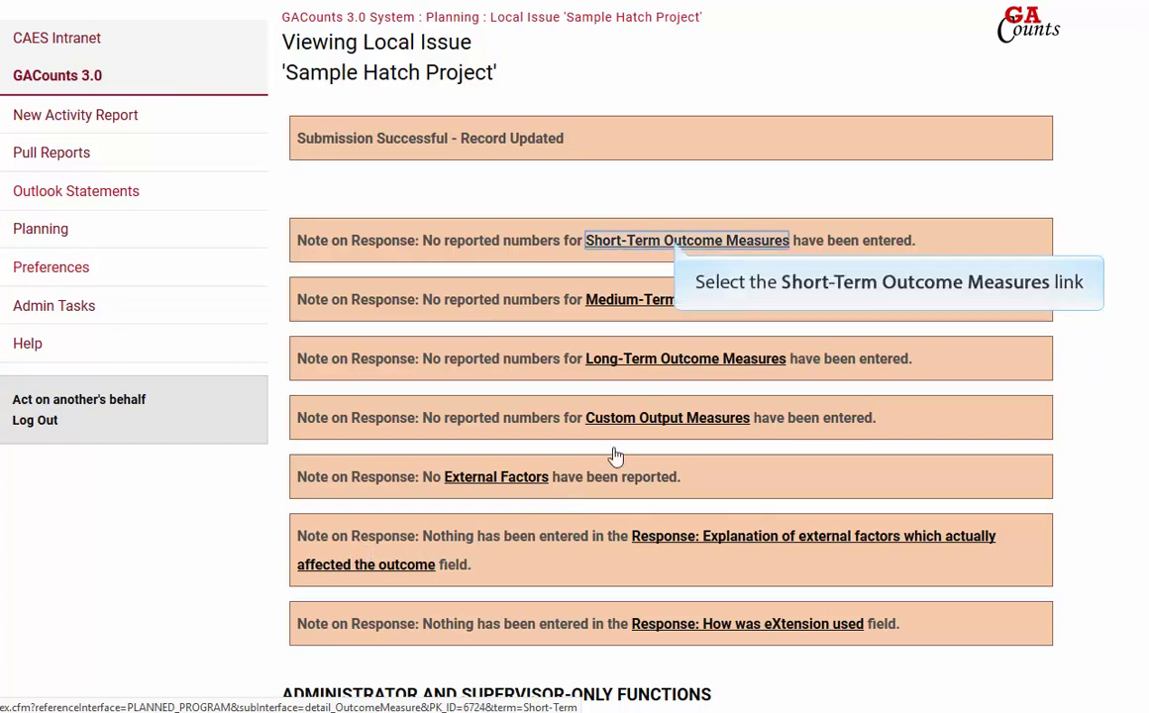
Report 85 as the 2017 short-term outcome result and submit it
{"action": "left_click", "coordinate": [676, 241]}
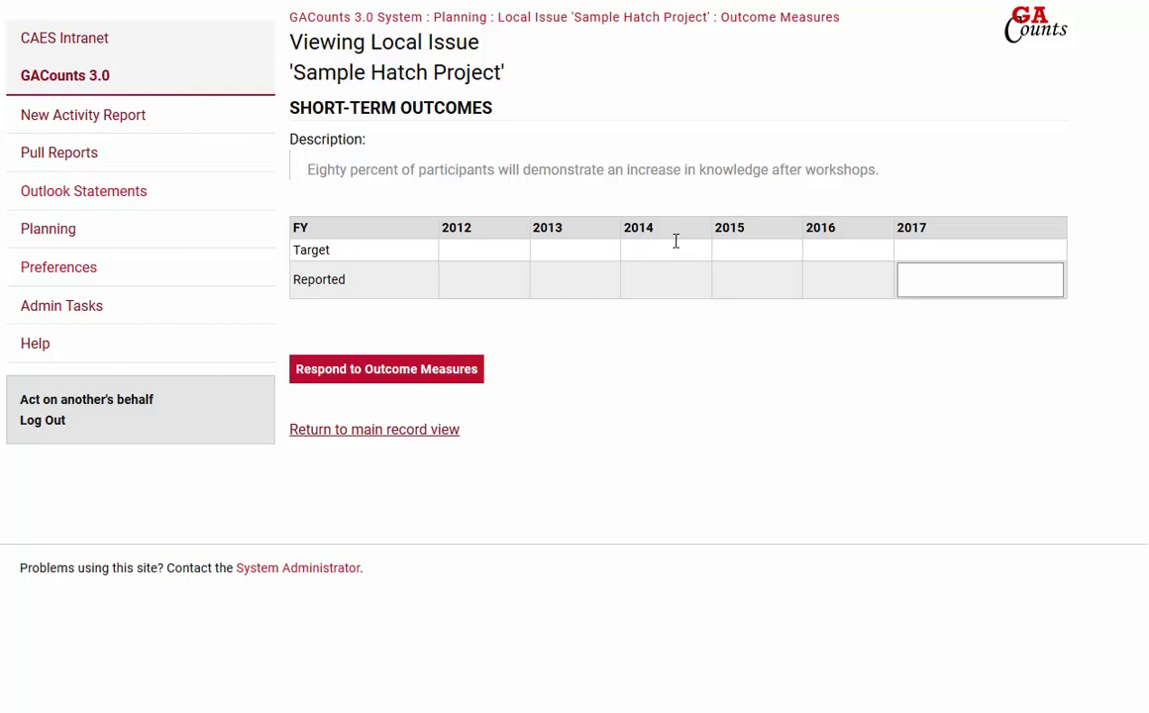
{"action": "left_click", "coordinate": [970, 281]}
{"action": "type", "text": "85"}
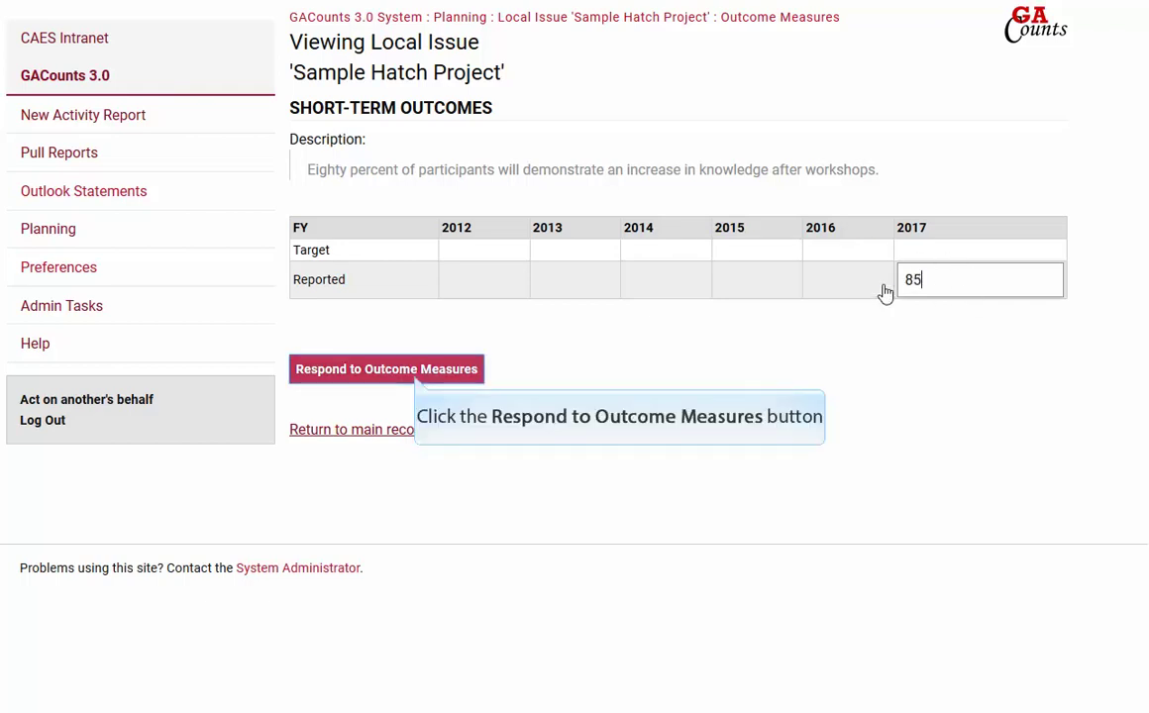
{"action": "left_click", "coordinate": [416, 382]}
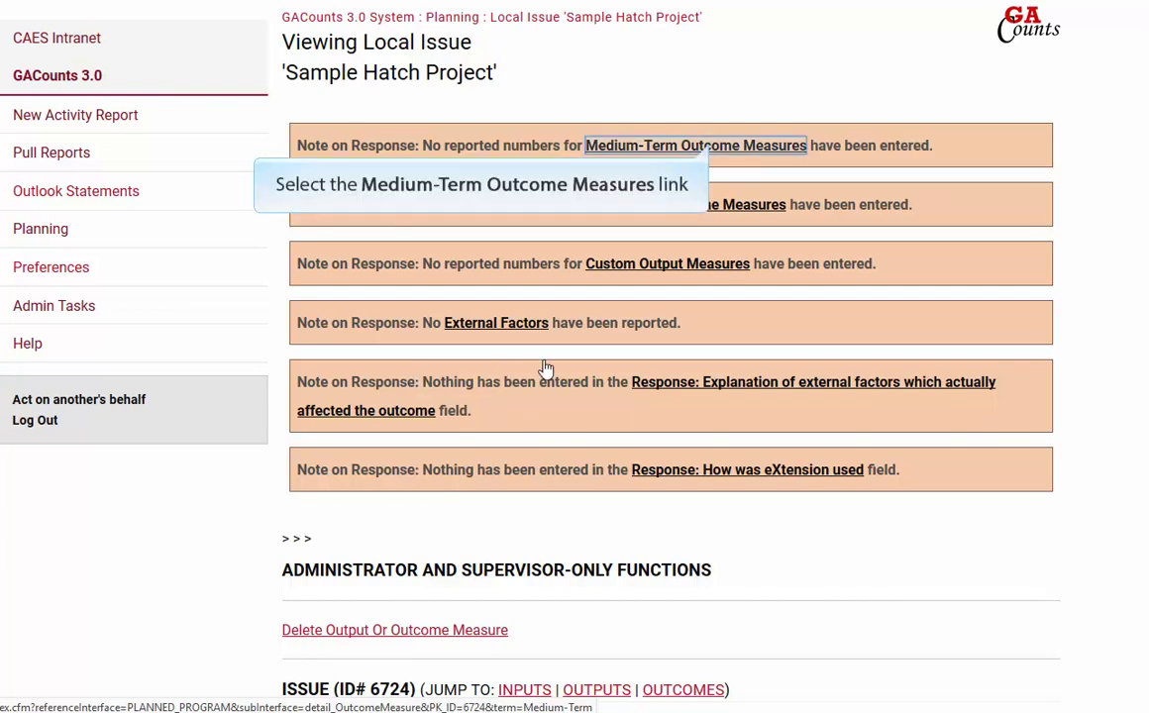
Enter 75 as the 2017 medium-term outcome result
{"action": "left_click", "coordinate": [712, 149]}
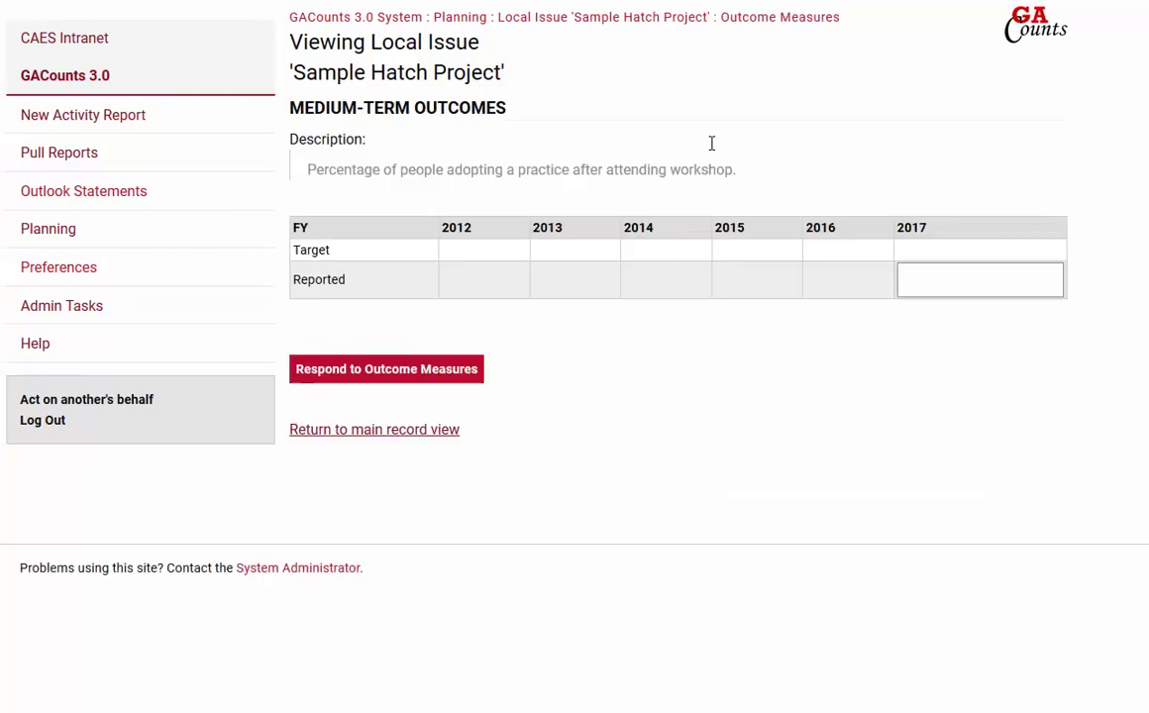
{"action": "left_click", "coordinate": [929, 269]}
{"action": "type", "text": "75"}
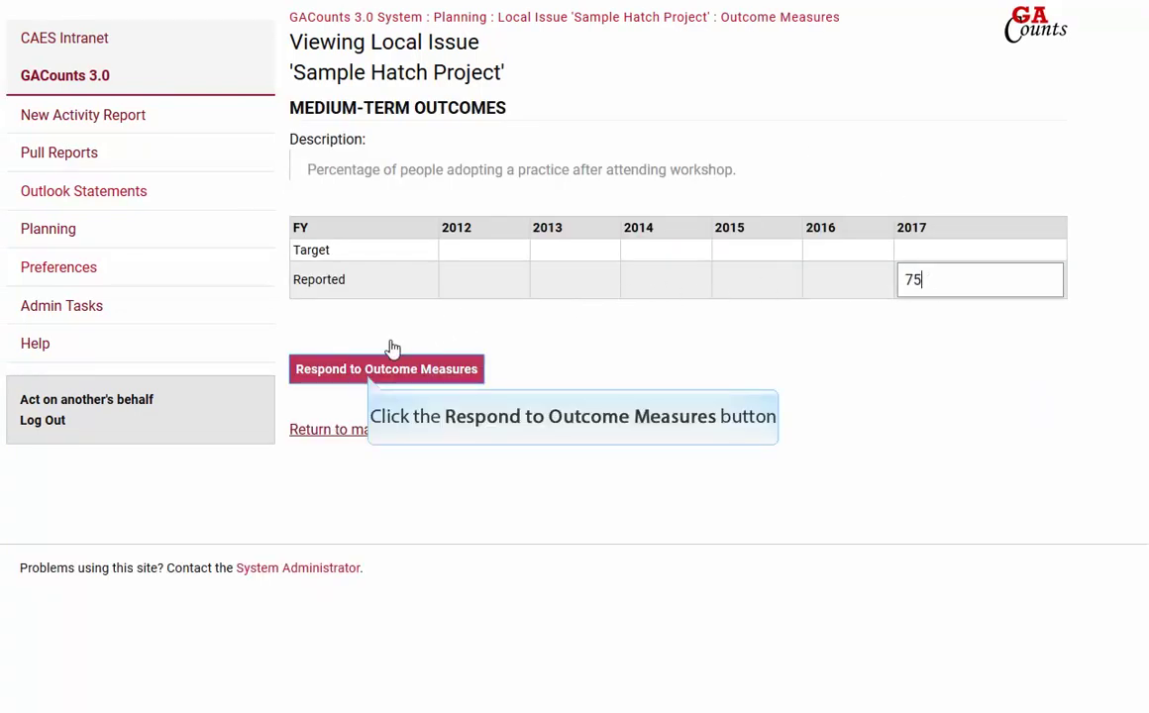
Submit the medium-term outcome, then enter 9 as the 2017 long-term outcome value
{"action": "left_click", "coordinate": [369, 384]}
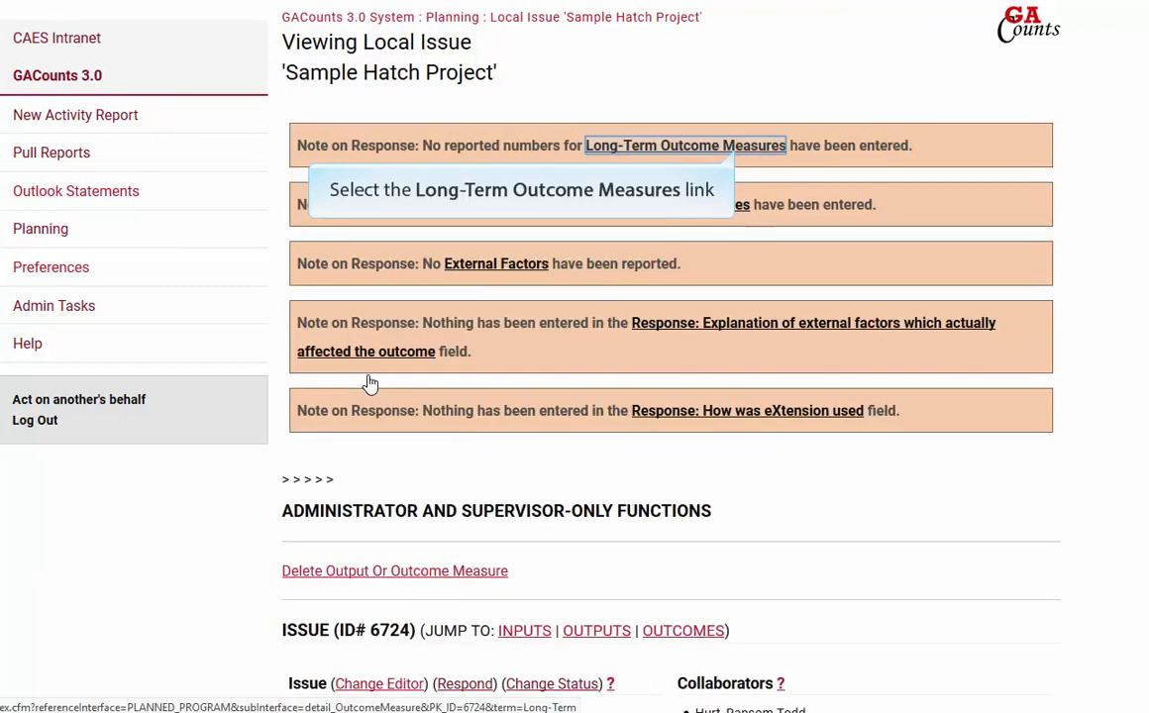
{"action": "left_click", "coordinate": [737, 155]}
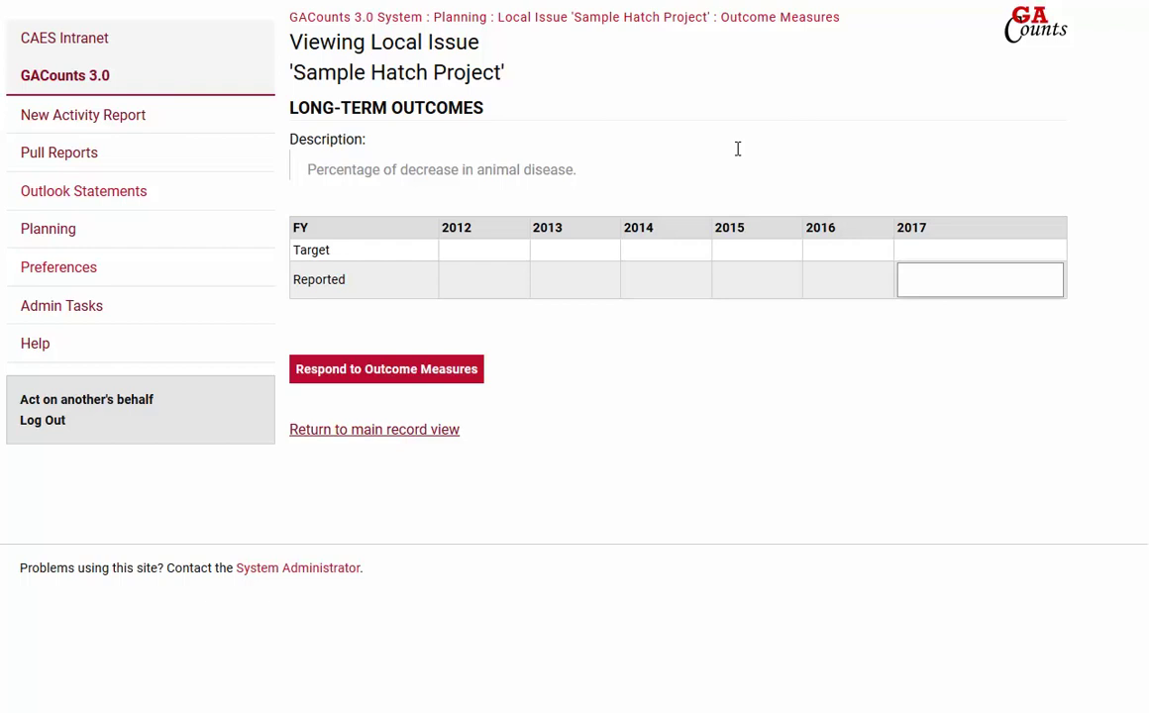
{"action": "type", "text": "9"}
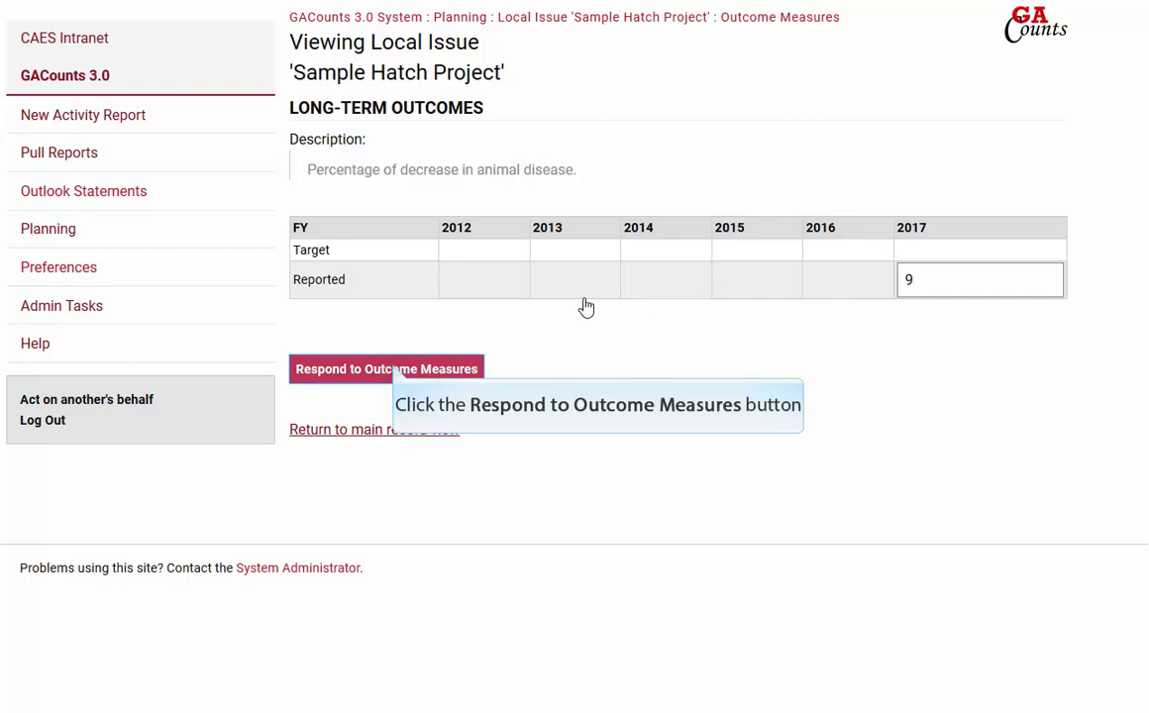
Save the long-term outcome, then mark Economy as an encountered external factor and save
{"action": "left_click", "coordinate": [394, 371]}
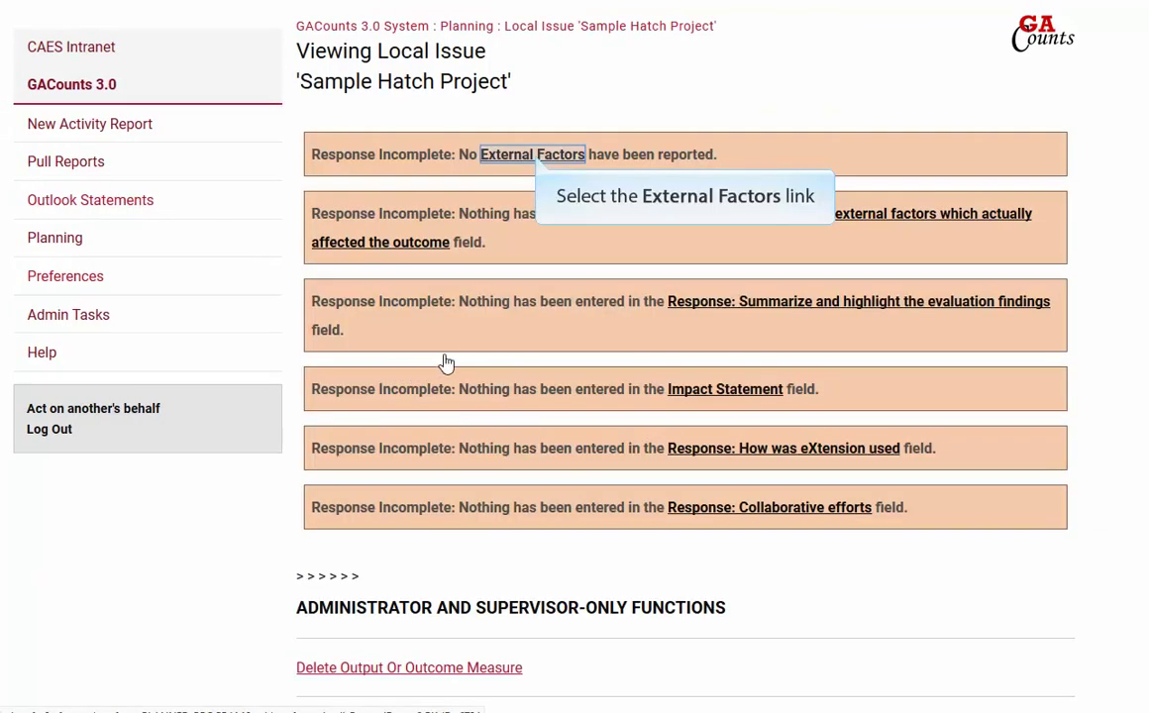
{"action": "left_click", "coordinate": [535, 157]}
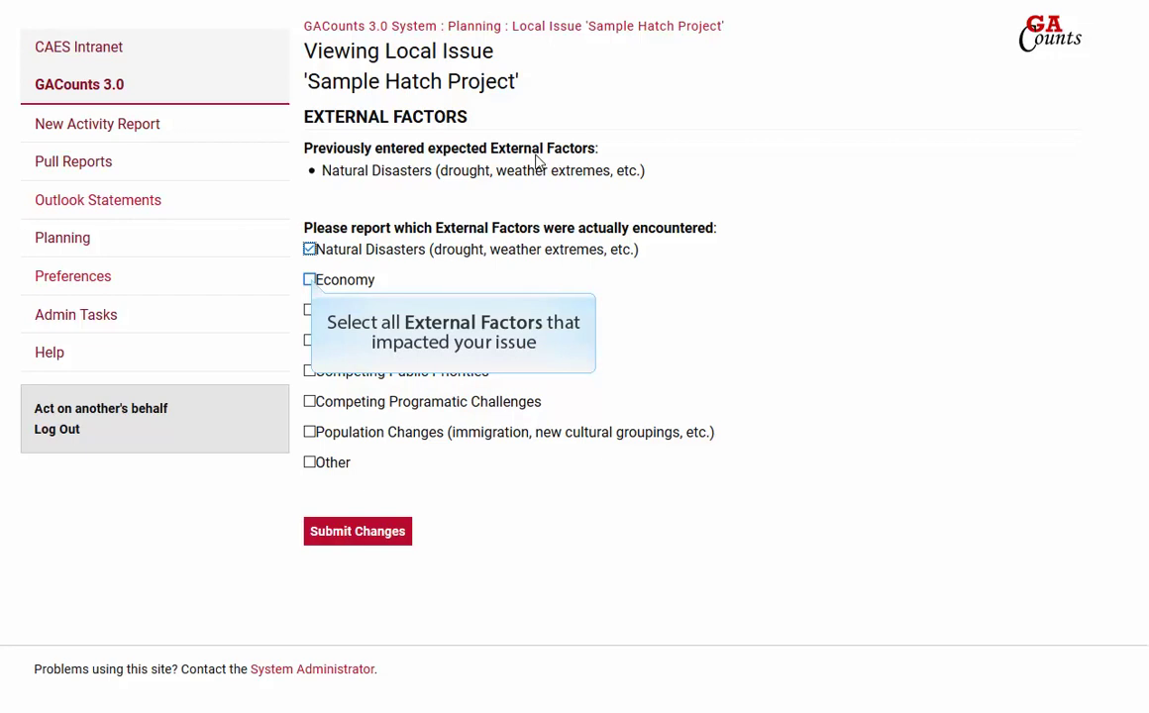
{"action": "left_click", "coordinate": [310, 280]}
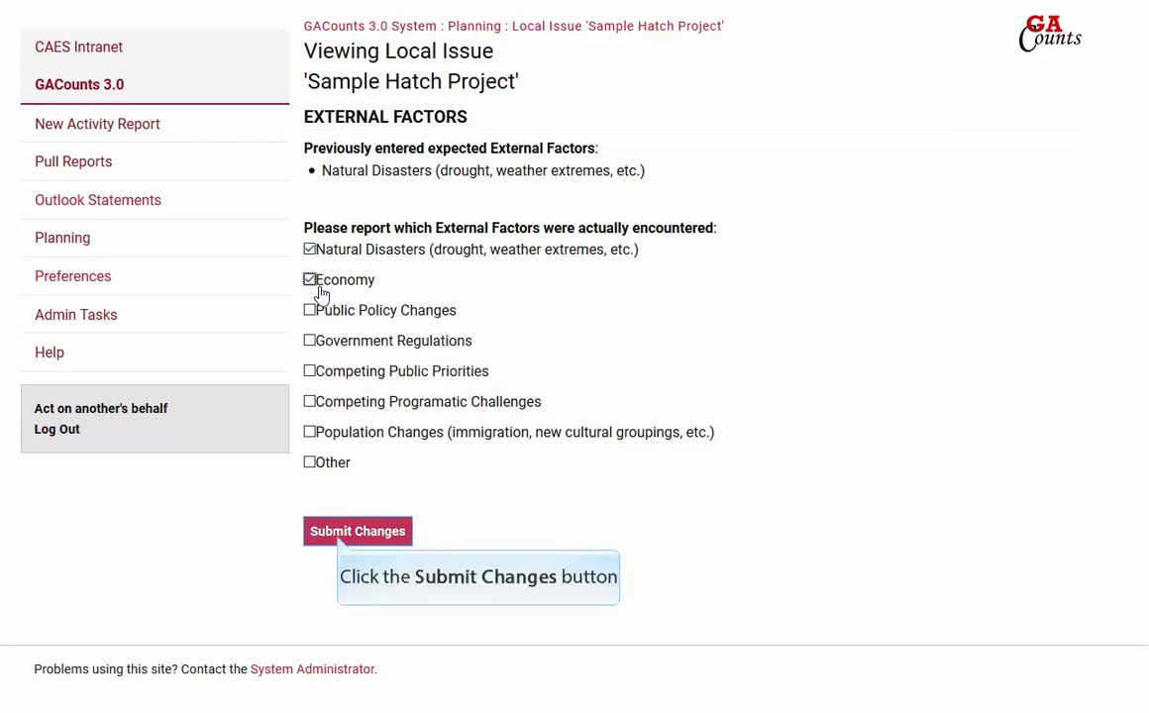
{"action": "left_click", "coordinate": [337, 539]}
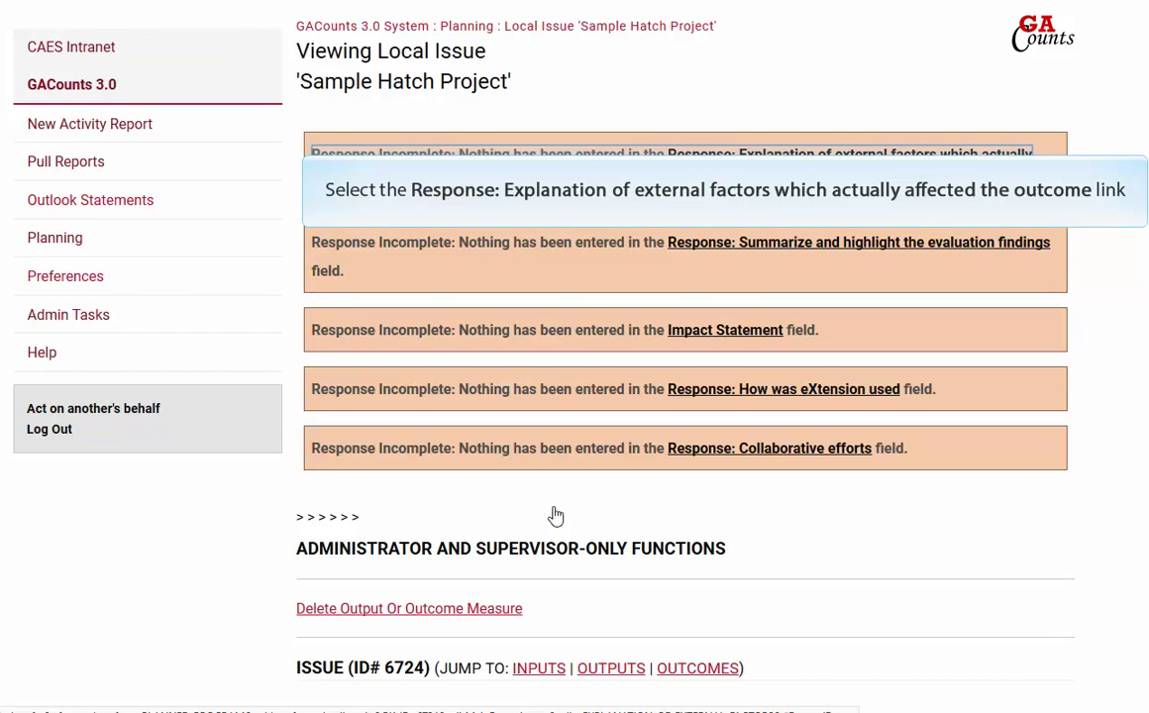
Save the external-factors explanation 'Drought created a crop shortage.'
{"action": "left_click", "coordinate": [797, 156]}
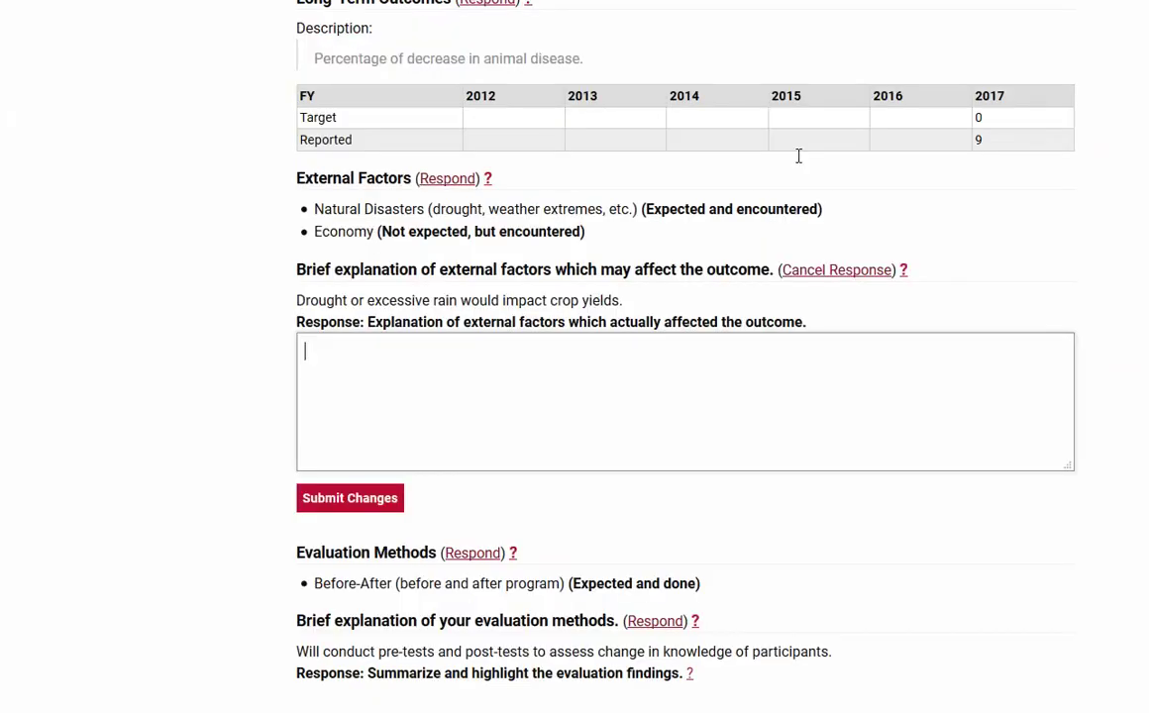
{"action": "type", "text": "Drought created a"}
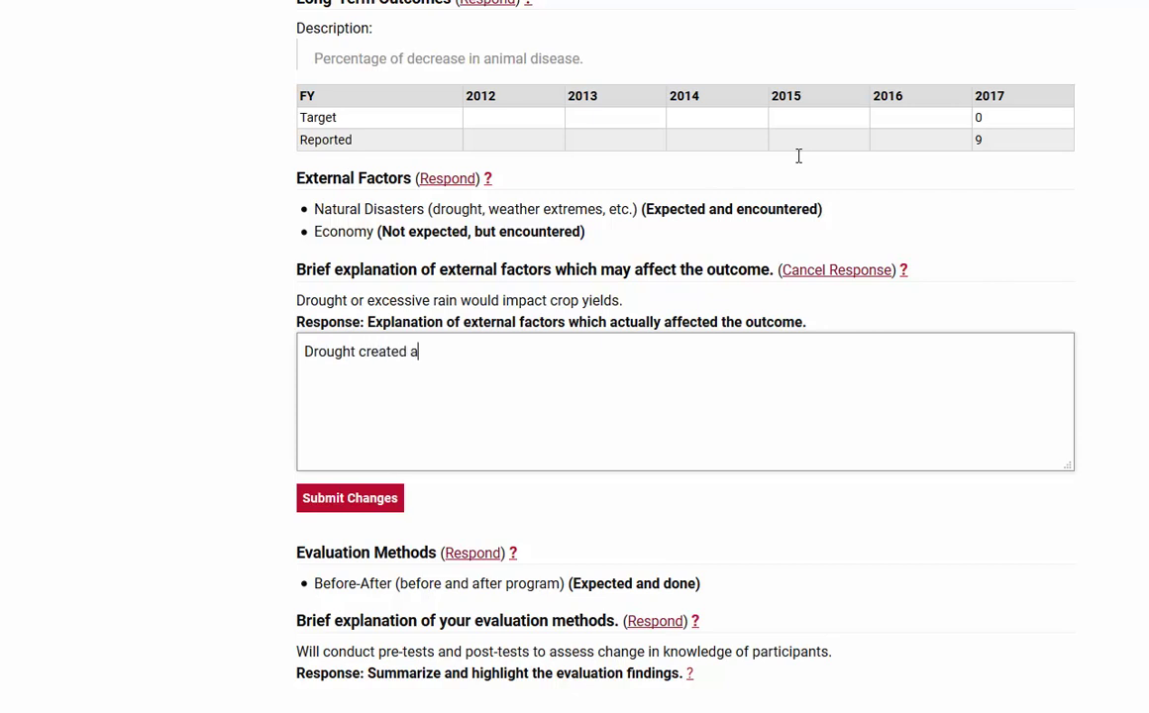
{"action": "type", "text": " crop shortage."}
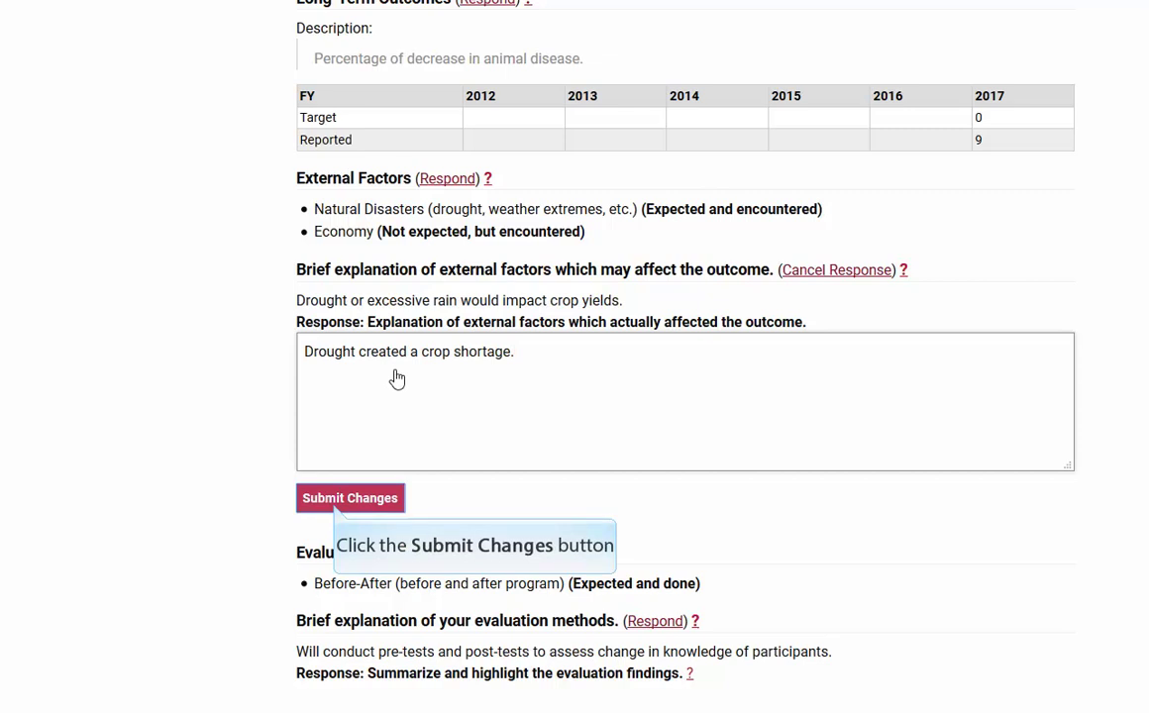
{"action": "left_click", "coordinate": [348, 499]}
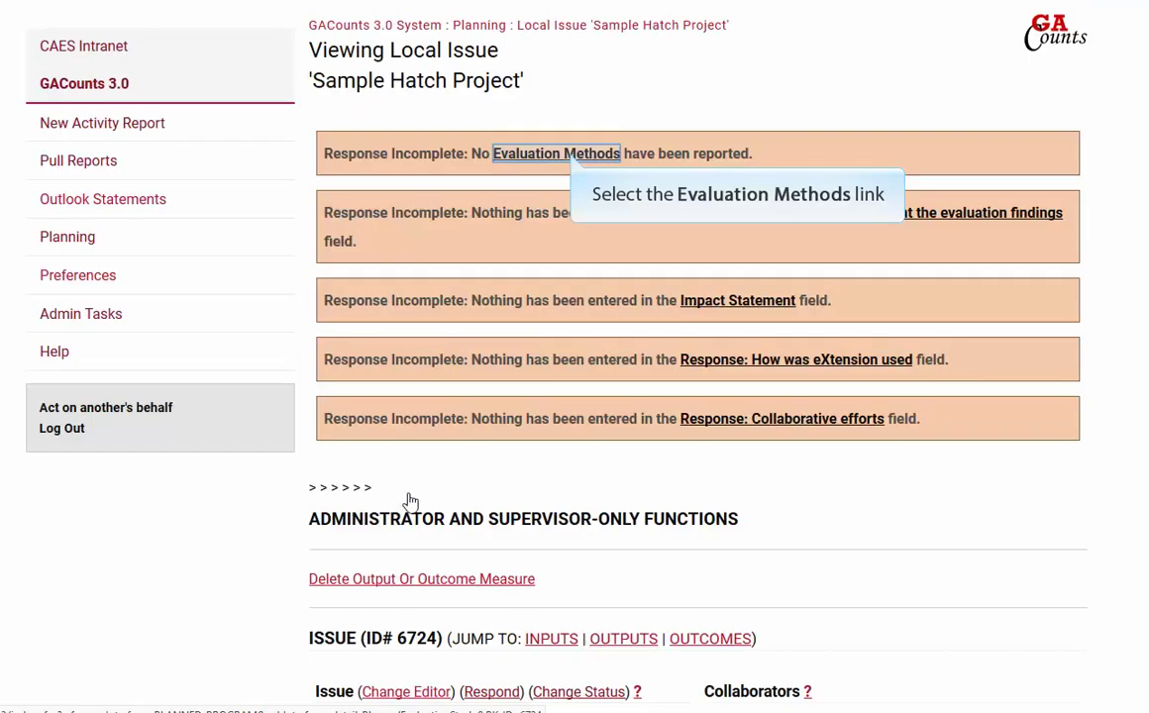
Mark During as an evaluation method actually done and save
{"action": "left_click", "coordinate": [571, 157]}
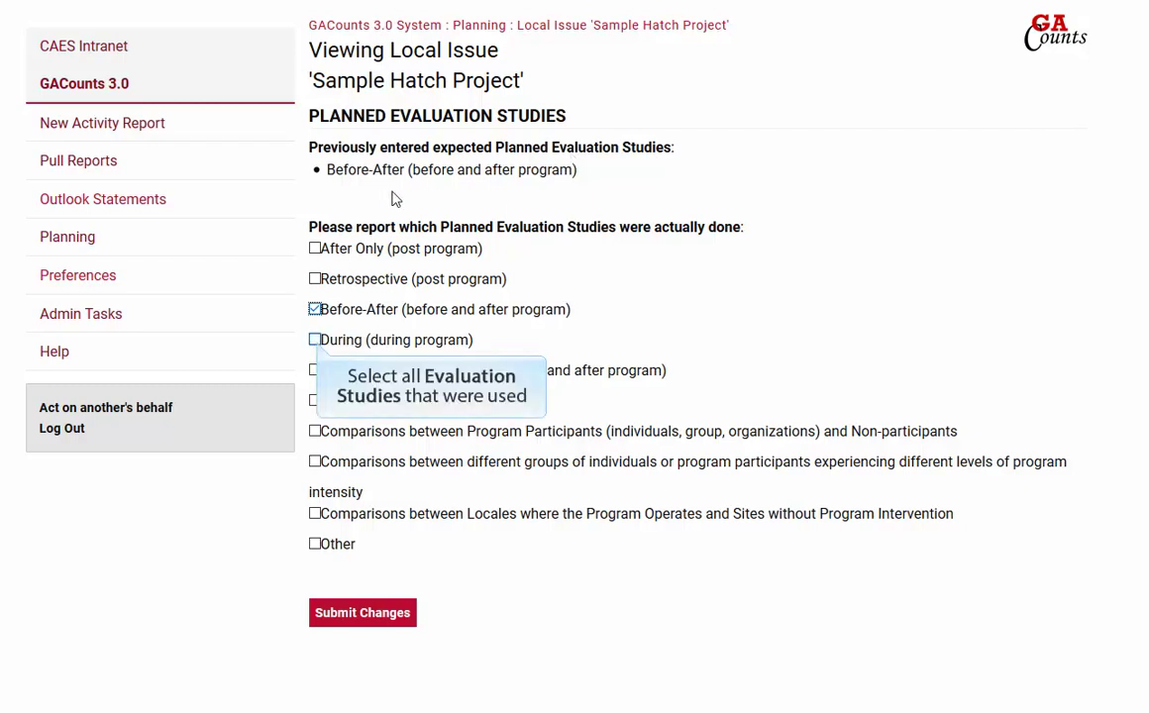
{"action": "left_click", "coordinate": [315, 341]}
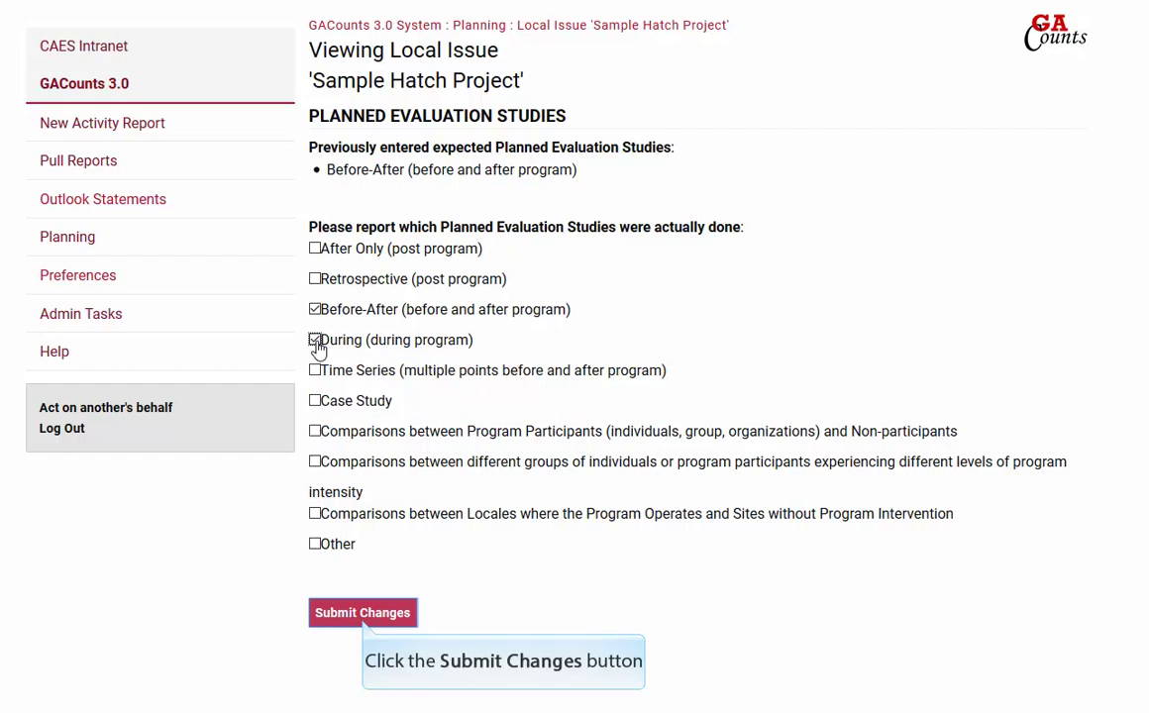
{"action": "left_click", "coordinate": [363, 616]}
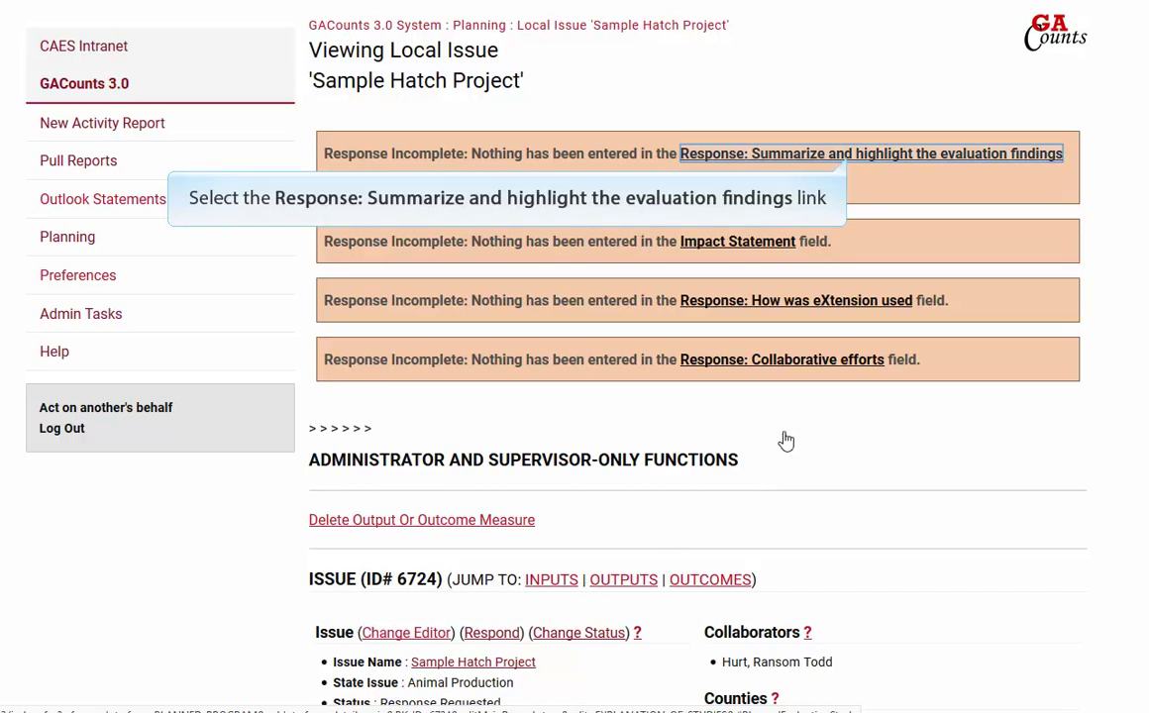
Save evaluation findings citing the 15% test-score rise and above-average instructor ratings
{"action": "left_click", "coordinate": [849, 155]}
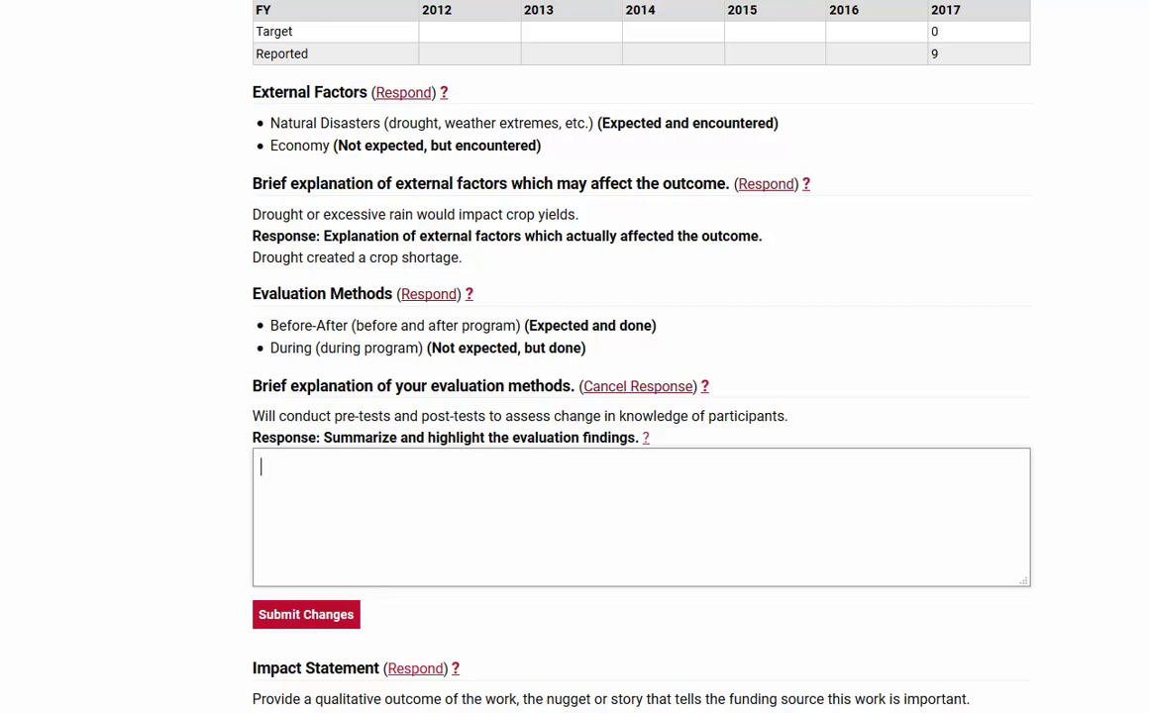
{"action": "type", "text": "The difference in pre- and post-test scores demonstrated a change in participant knowledge.  On average, test scores increased by 15%."}
{"action": "key", "text": "Return"}
{"action": "key", "text": "Return"}
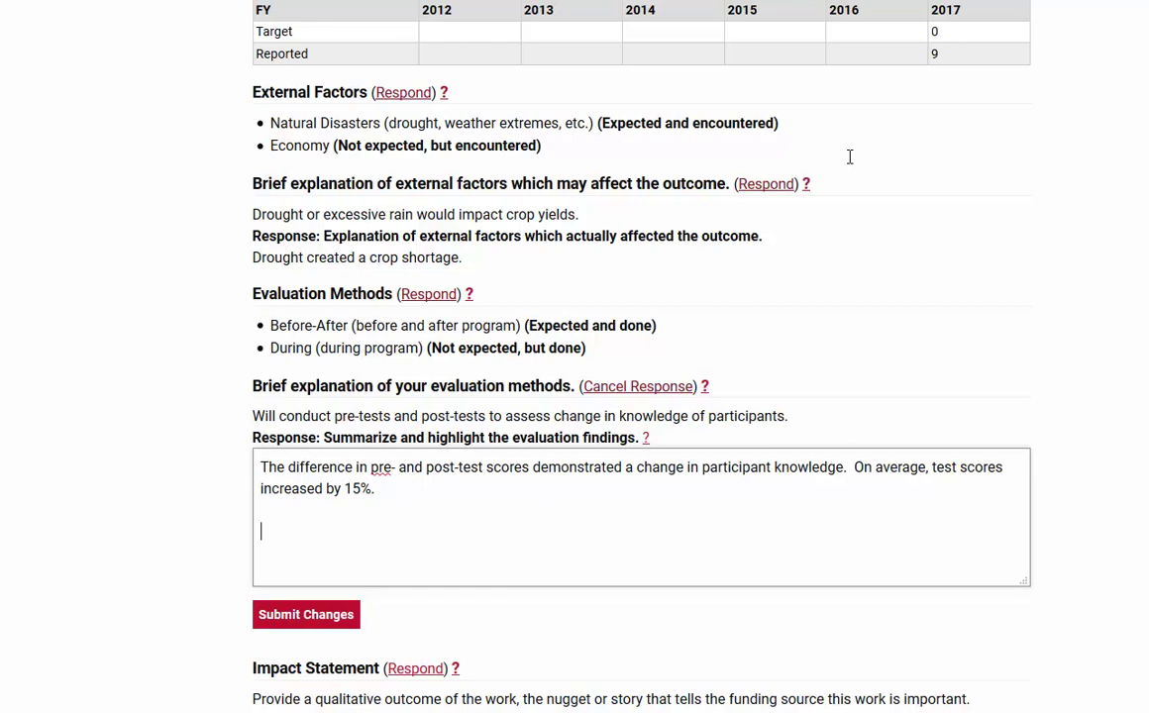
{"action": "type", "text": "Instructor scores were in the above average to excellent rang"}
{"action": "type", "text": "e on all evaluations."}
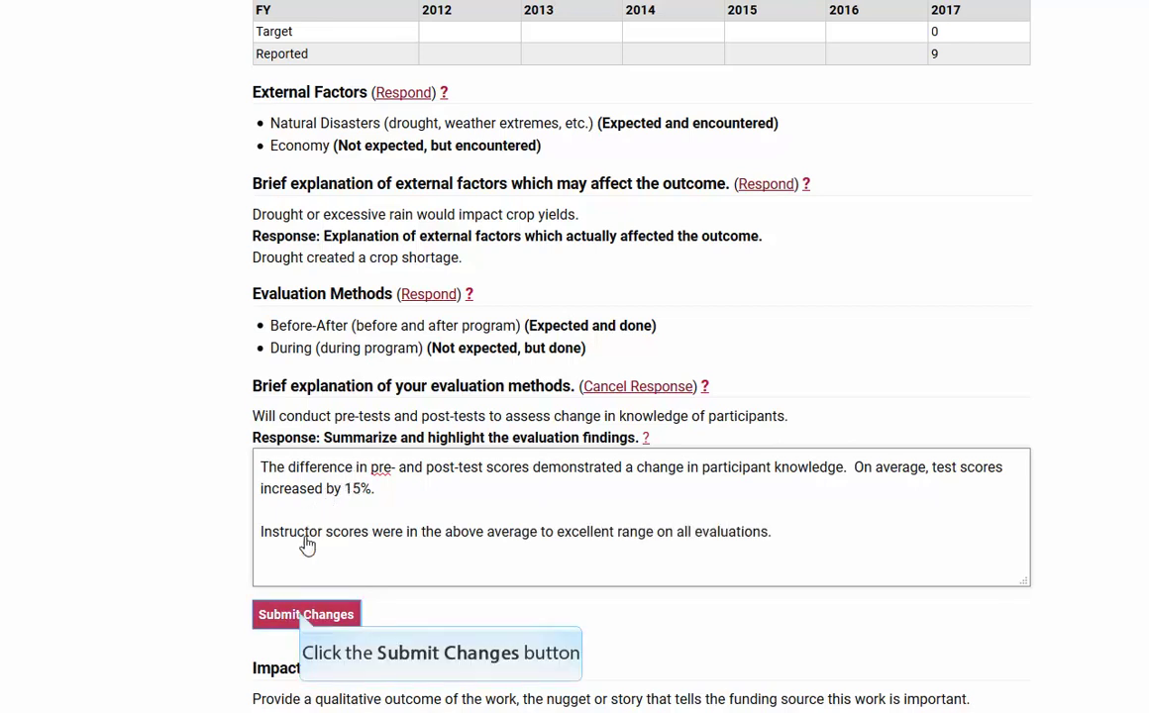
{"action": "left_click", "coordinate": [302, 618]}
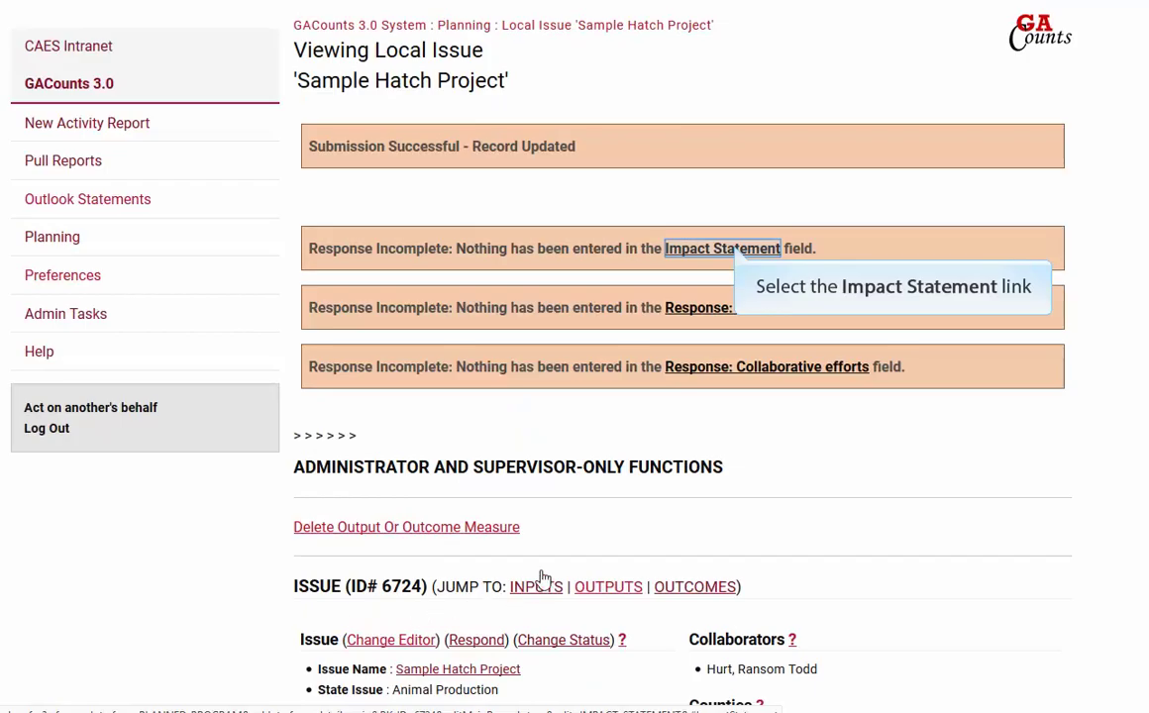
Paste and save the impact statement on Basic Core Skills training for 235 child care professionals
{"action": "left_click", "coordinate": [738, 249]}
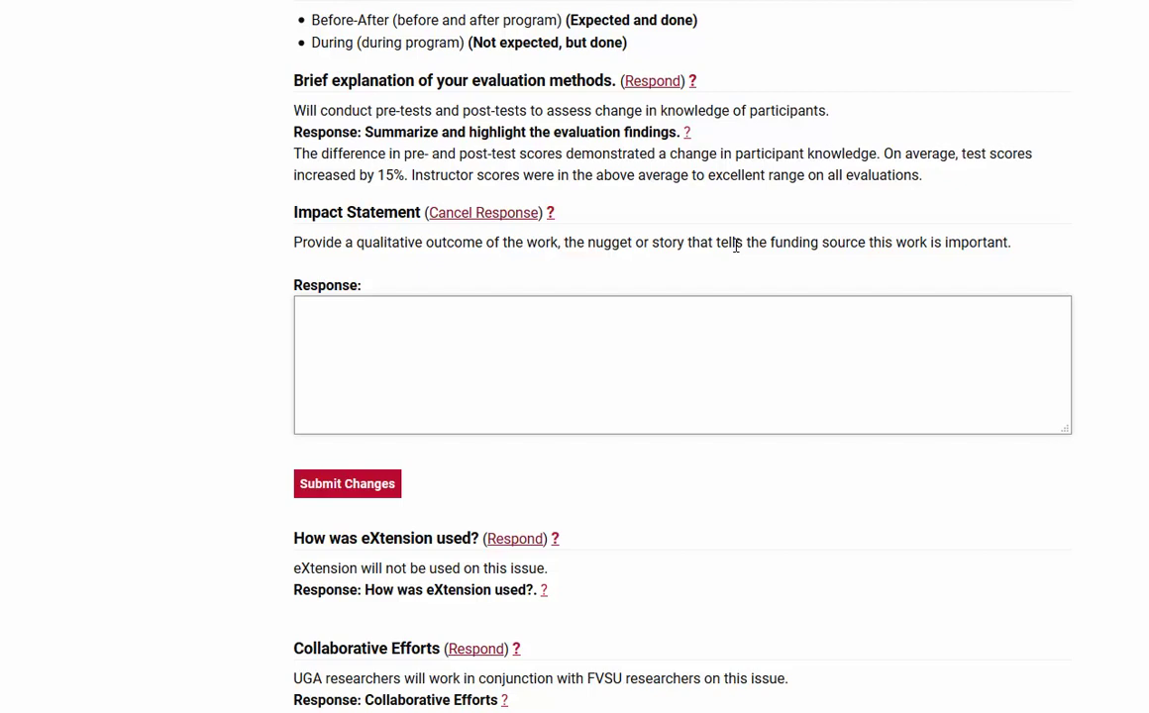
{"action": "left_click", "coordinate": [666, 305]}
{"action": "type", "text": "In order to keep children in child care safe and healthy, child care professionals need to understand and implement practices to prevent abuse and neglect, report suspected abuse and neglect when needed, reduce the spread of infectious diseases, and decrease the risk of unintentional injuries.  The \"Basic Core Skills for Child Care\" training program helped 235 child care professionals learn these skills in 2017.  As a result of the program, child care professionals reported that they intend to adopt or continue recommended health and safety practices in their programs."}
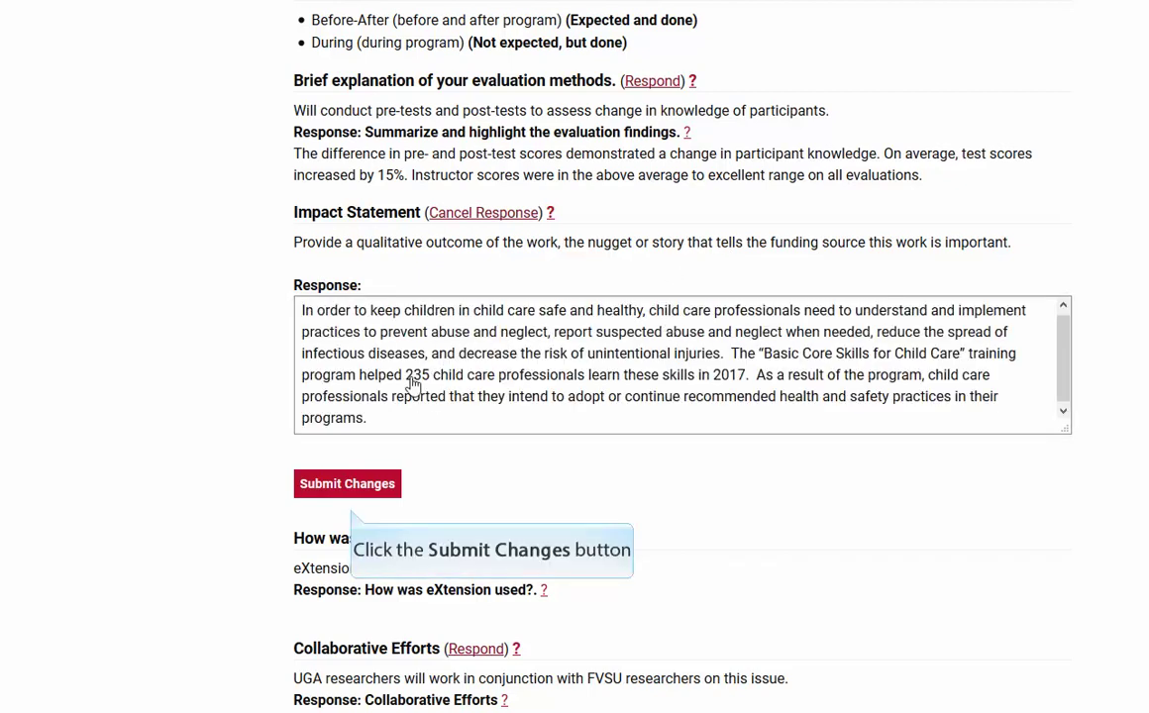
{"action": "left_click", "coordinate": [365, 498]}
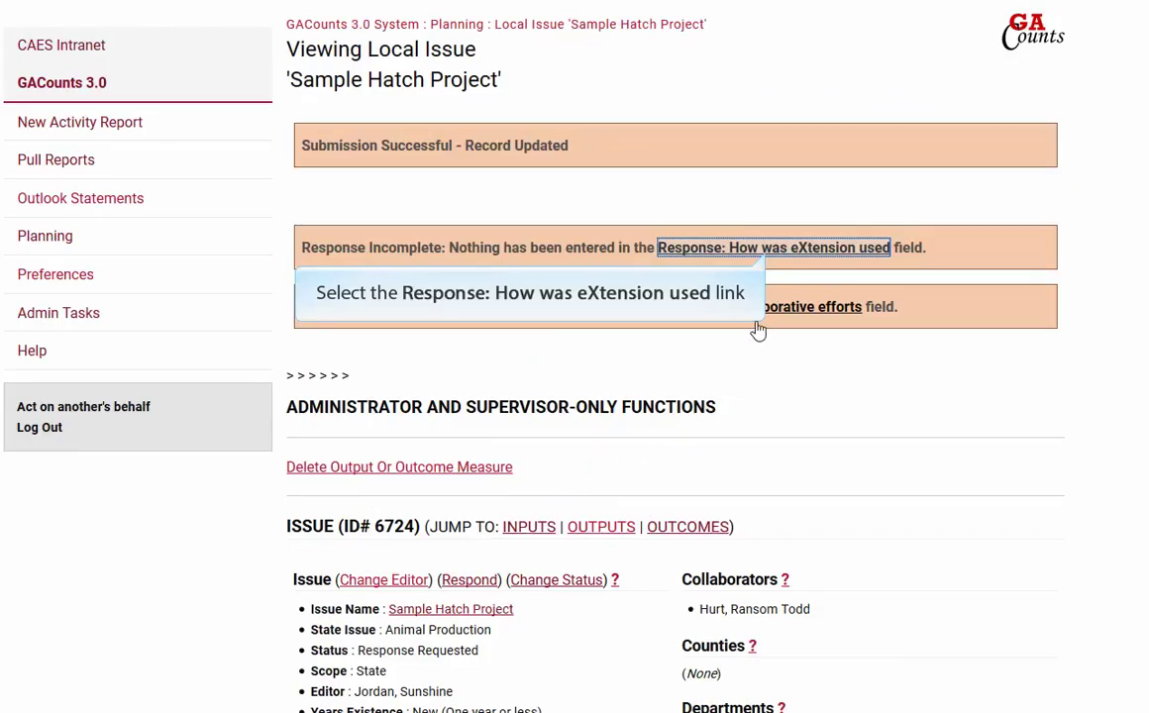
Save the eXtension response: three Small and Backyard Flocks members answered 99 bird-health questions
{"action": "left_click", "coordinate": [769, 251]}
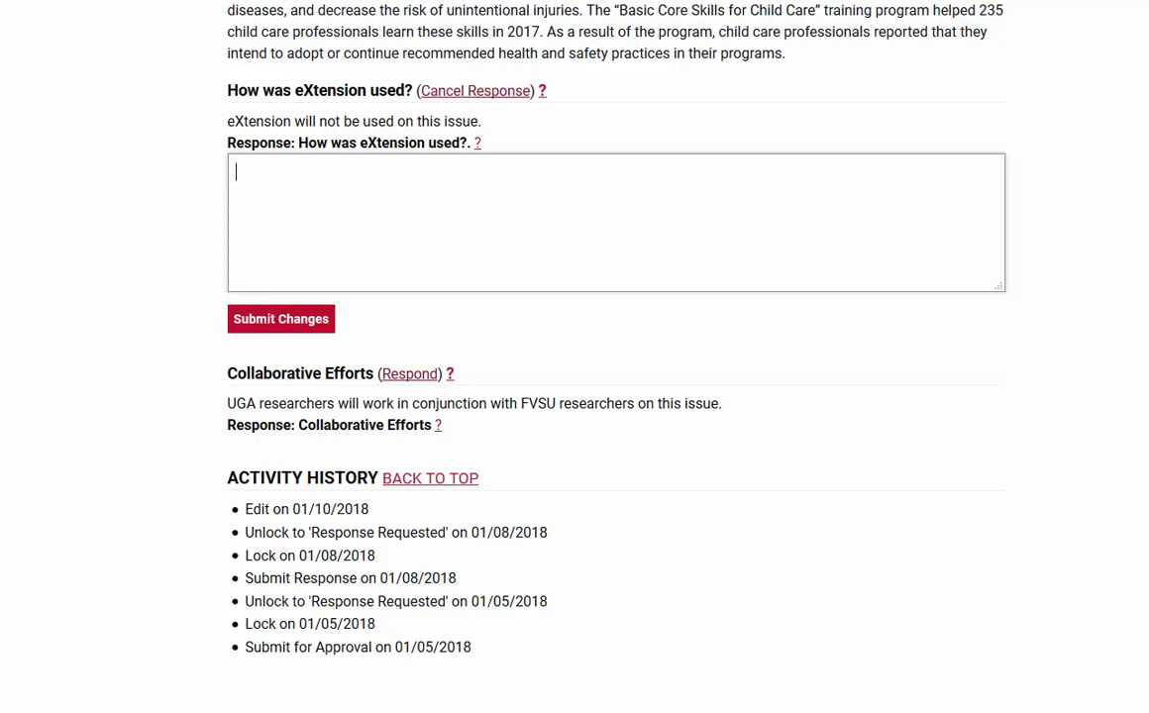
{"action": "type", "text": "One eXtension community of practice, Small and Backyard Flocks, had three members who responded to 99 questions about bird health."}
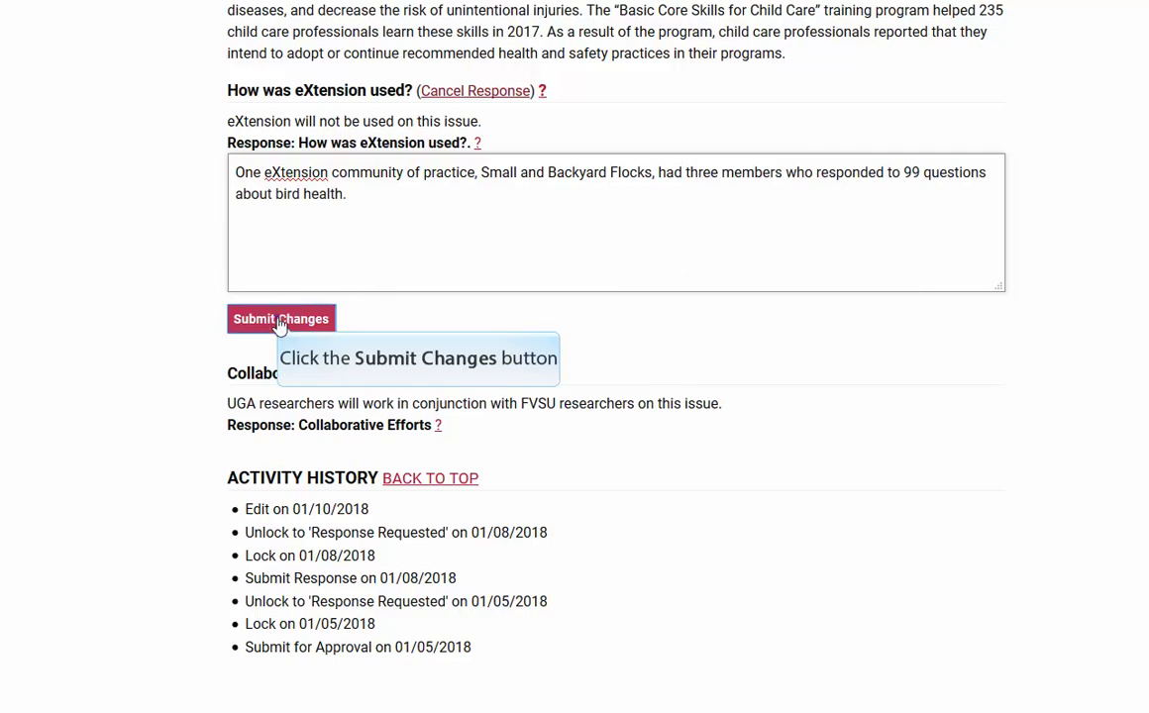
{"action": "left_click", "coordinate": [279, 321]}
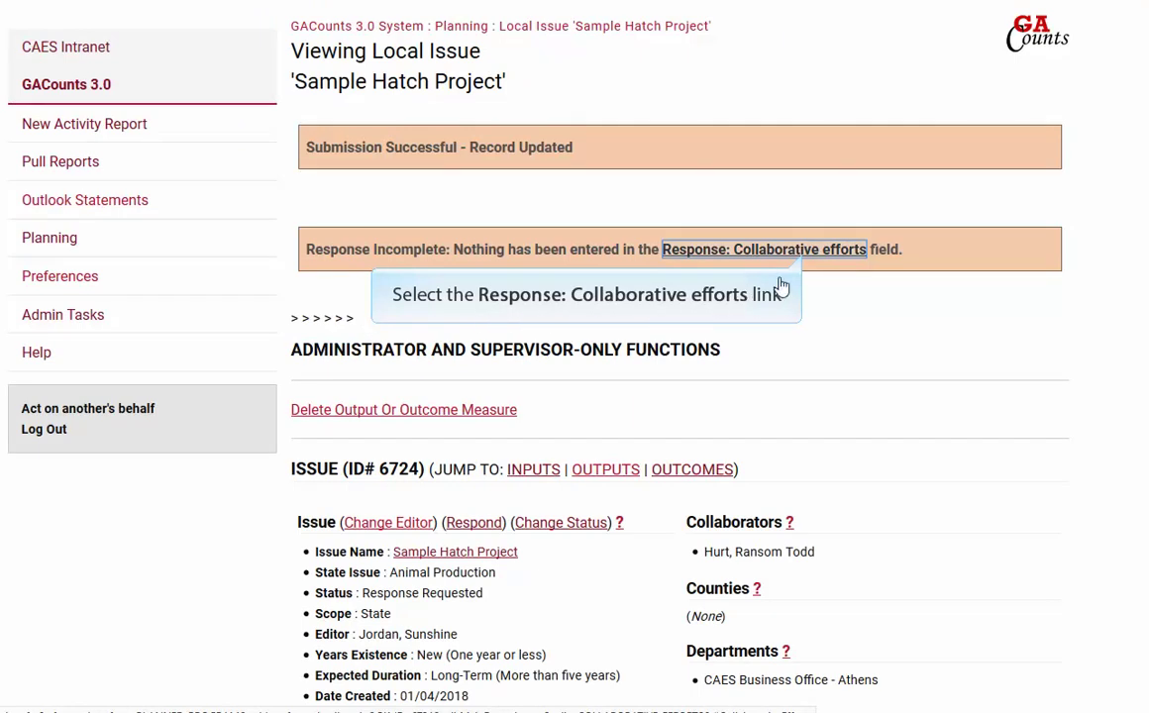
Save 'UGA and FVSU researchers worked together to analyze samples and publish scientific findings.'
{"action": "left_click", "coordinate": [802, 254]}
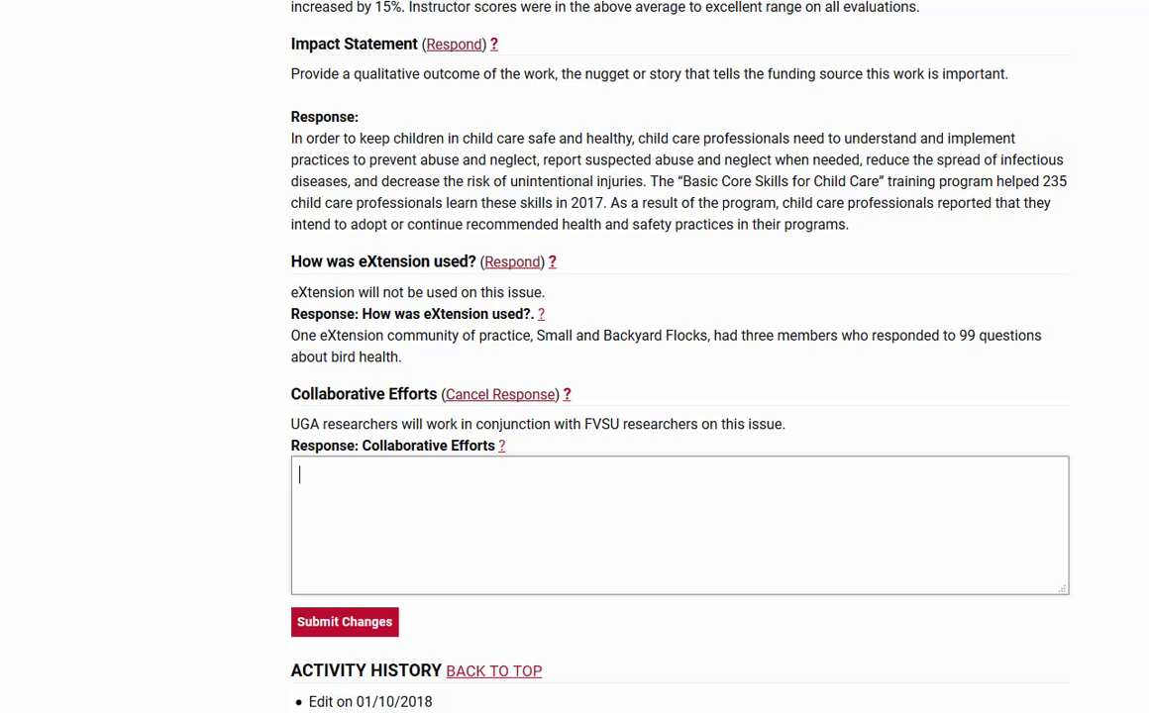
{"action": "type", "text": "UGA and FVSU researchers work"}
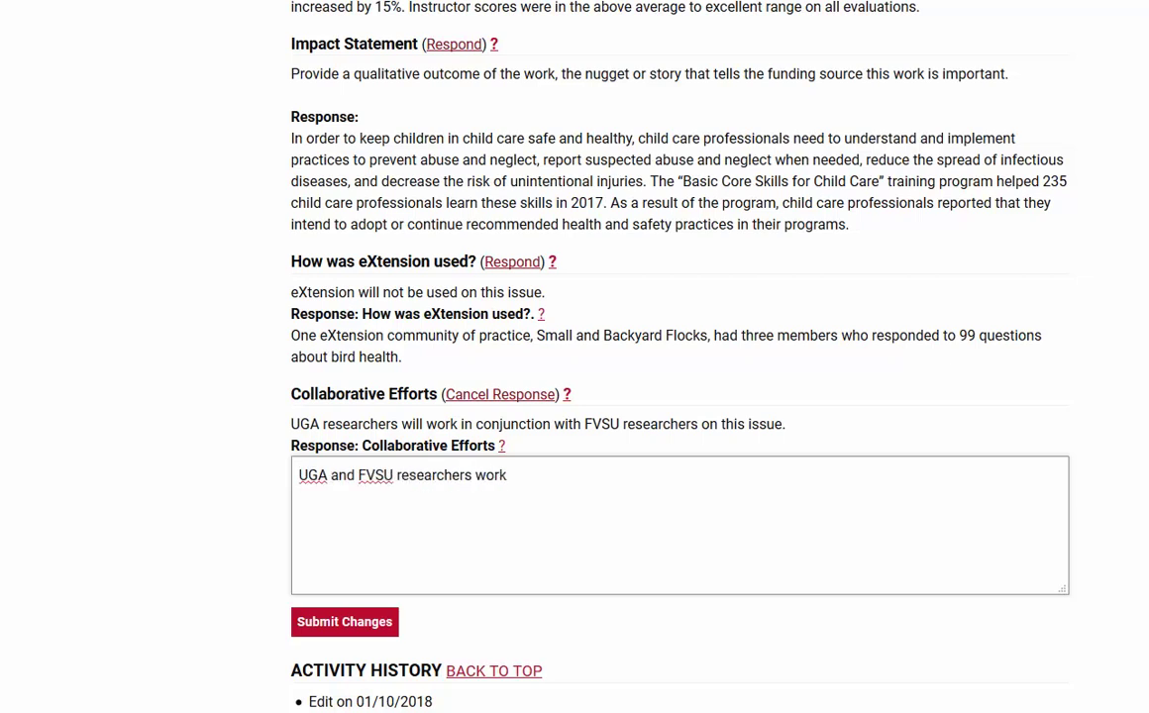
{"action": "type", "text": "ed together to analyze samples and publish scientific findings."}
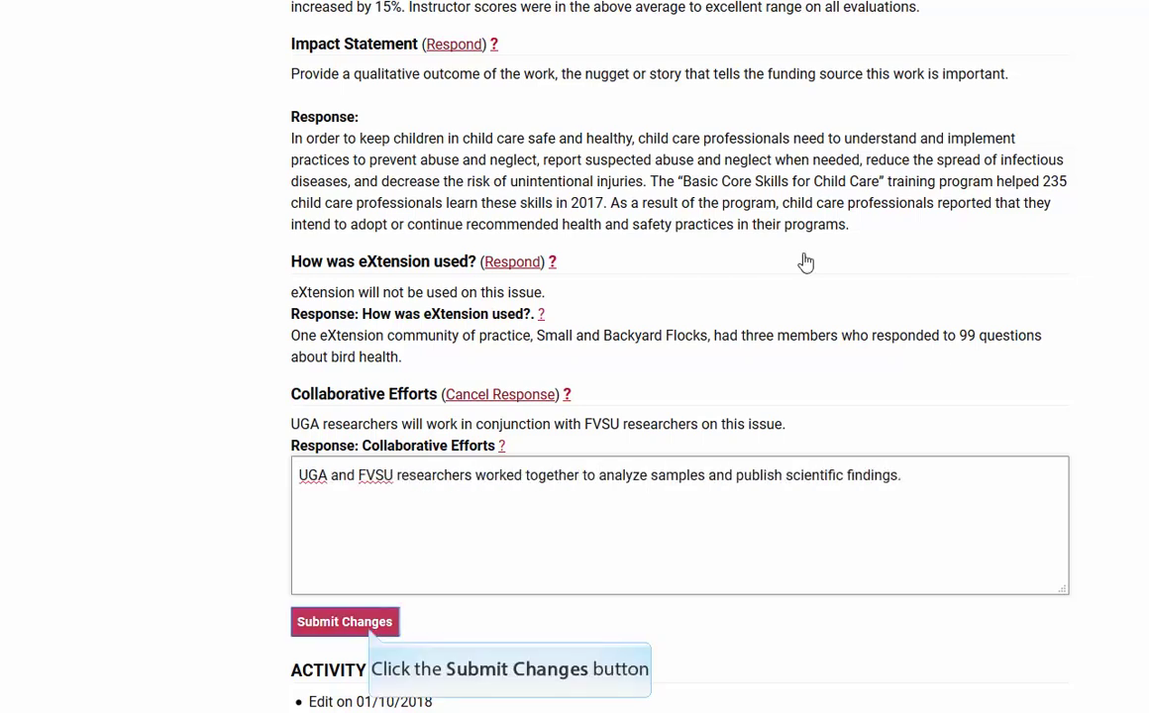
{"action": "left_click", "coordinate": [363, 624]}
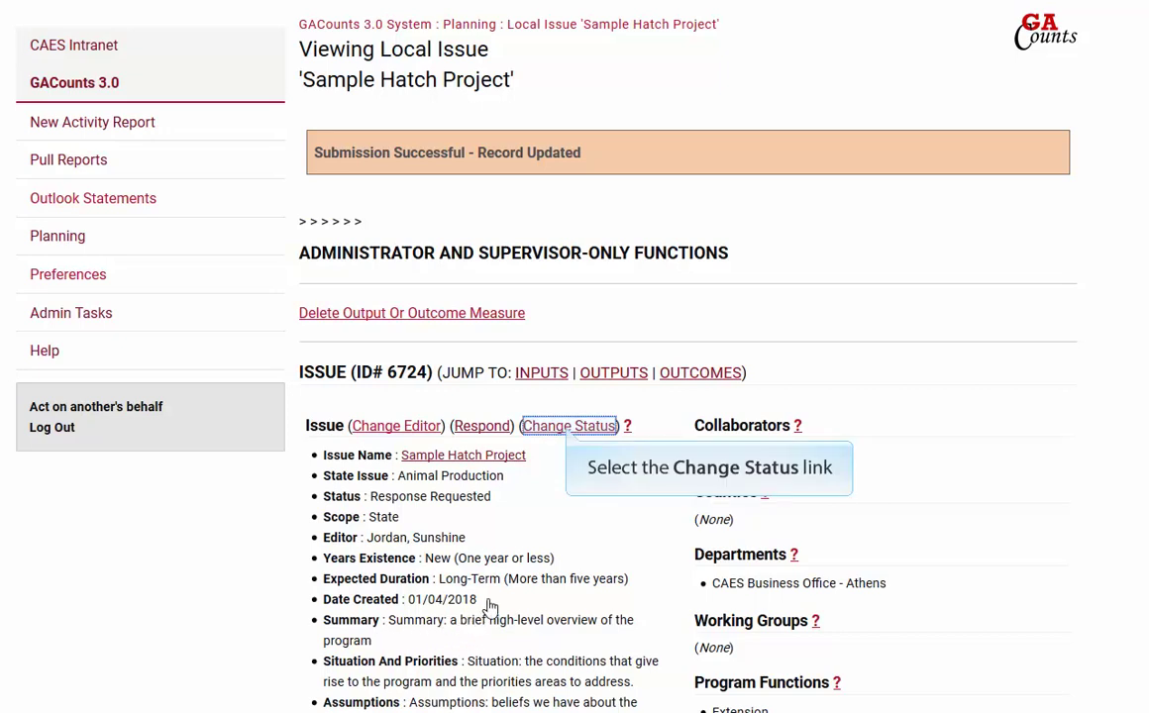
Change the Sample Hatch Project status via Submit Response and confirm, making it Approved
{"action": "left_click", "coordinate": [569, 428]}
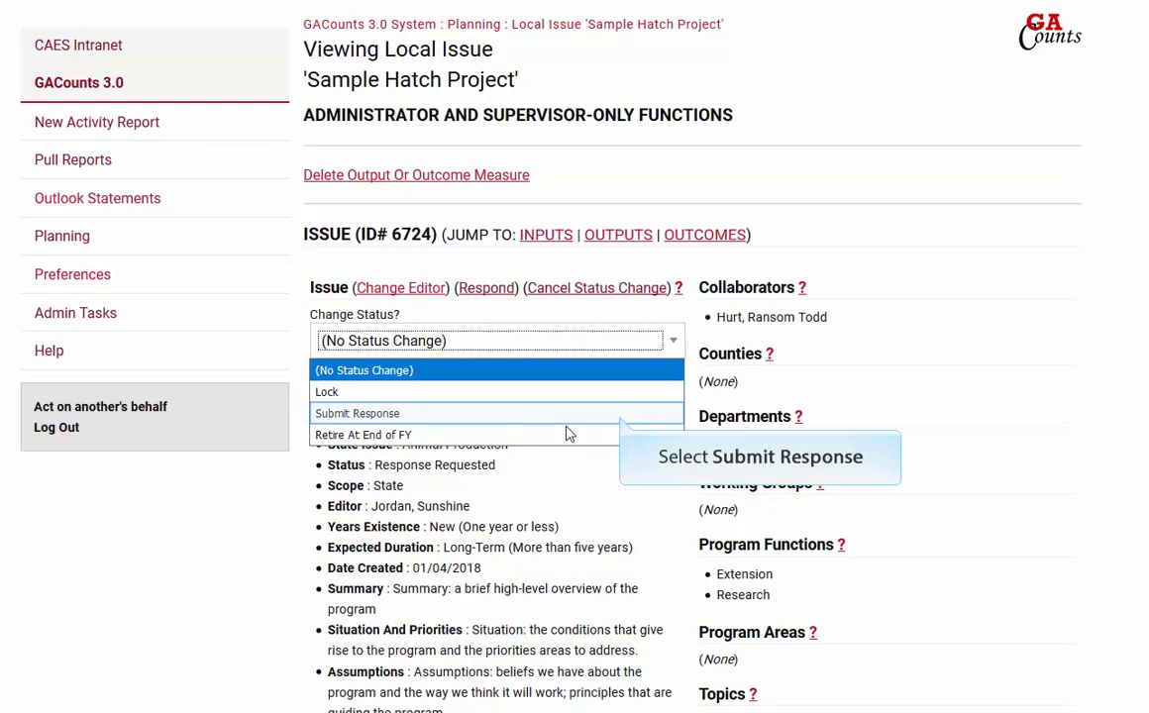
{"action": "left_click", "coordinate": [621, 416]}
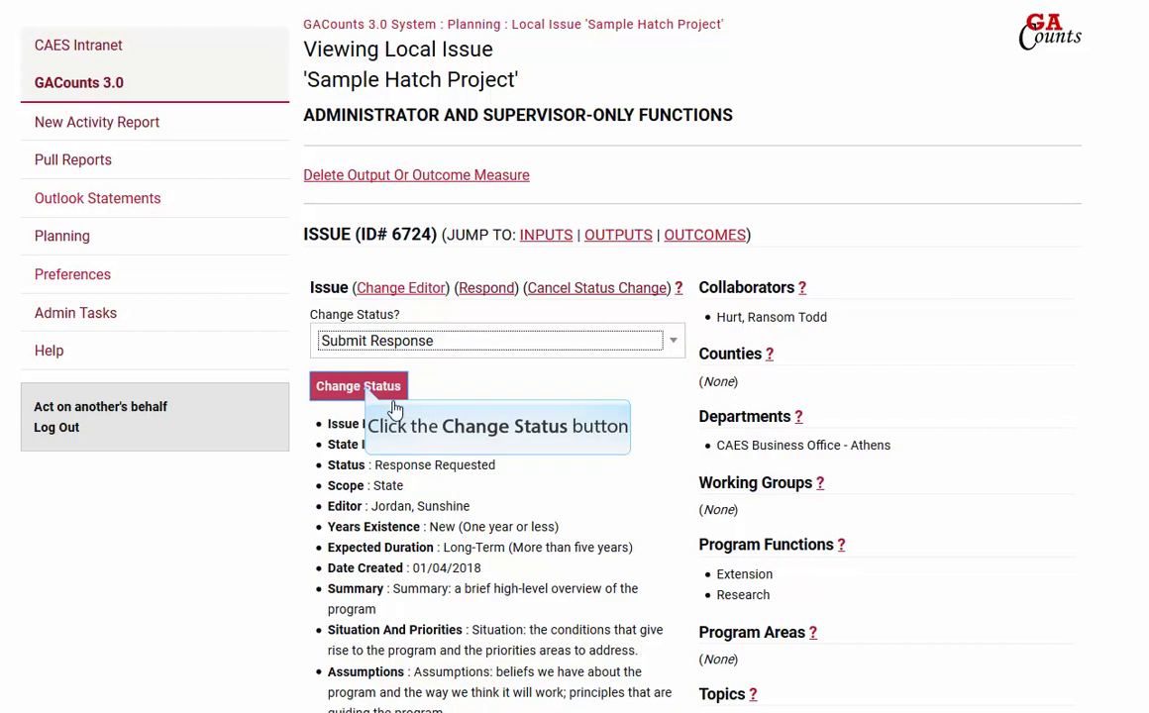
{"action": "left_click", "coordinate": [366, 389]}
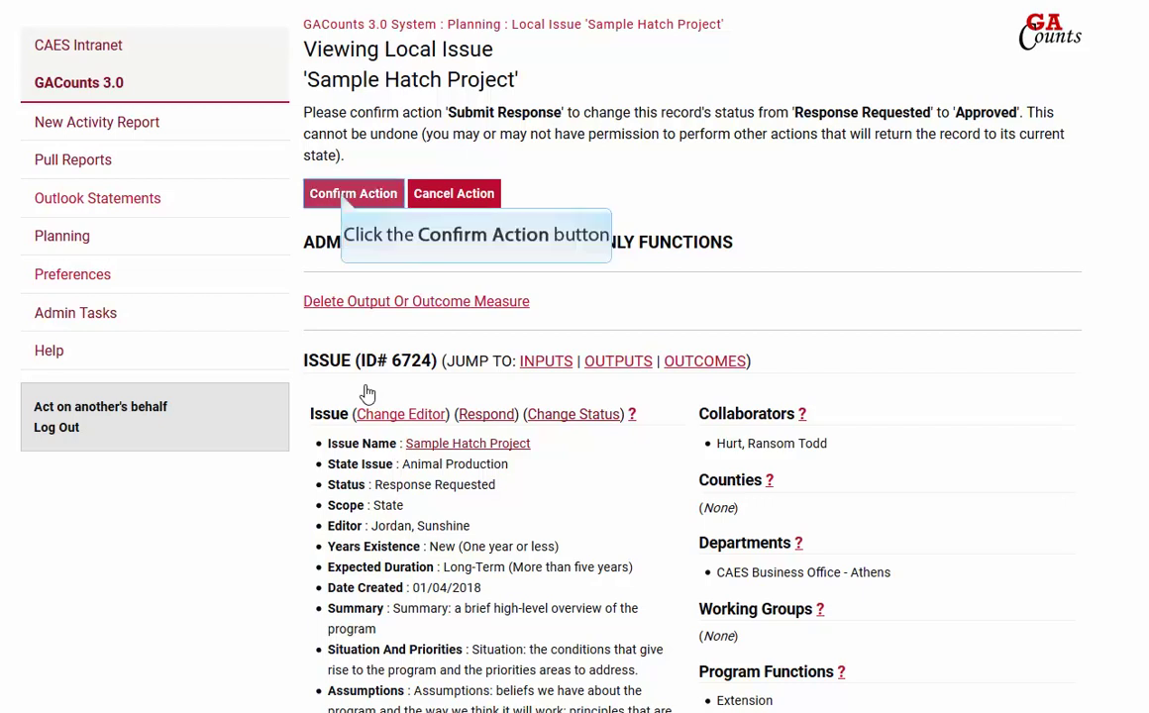
{"action": "left_click", "coordinate": [325, 192]}
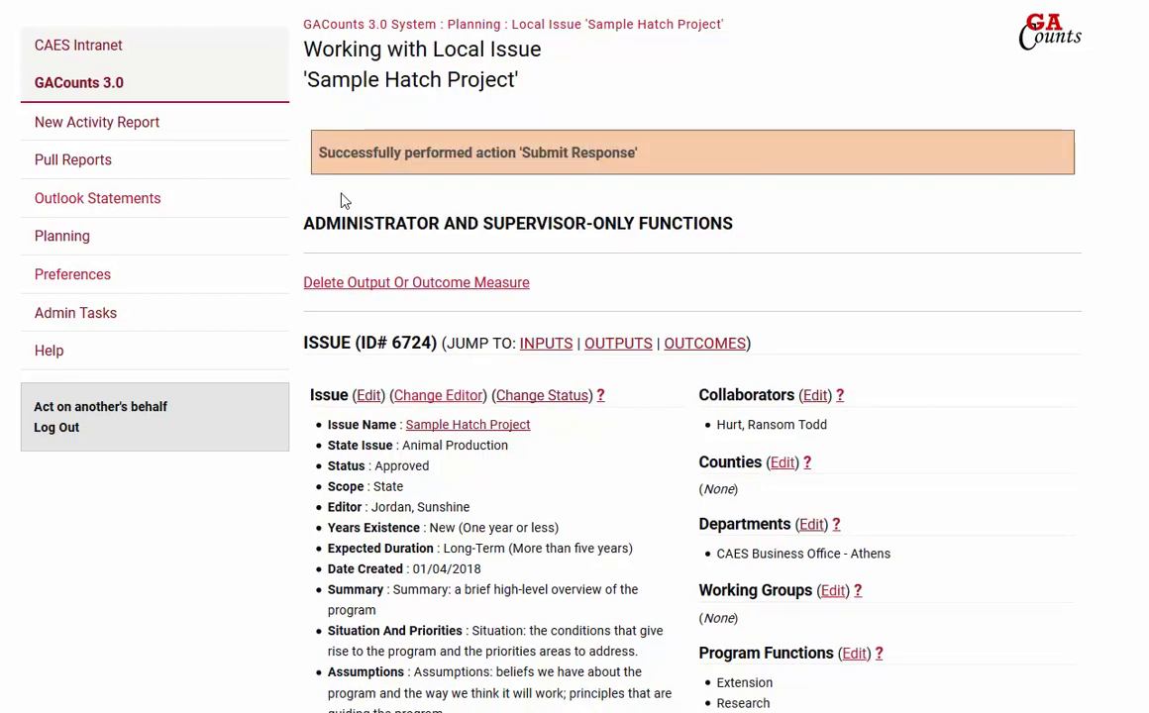